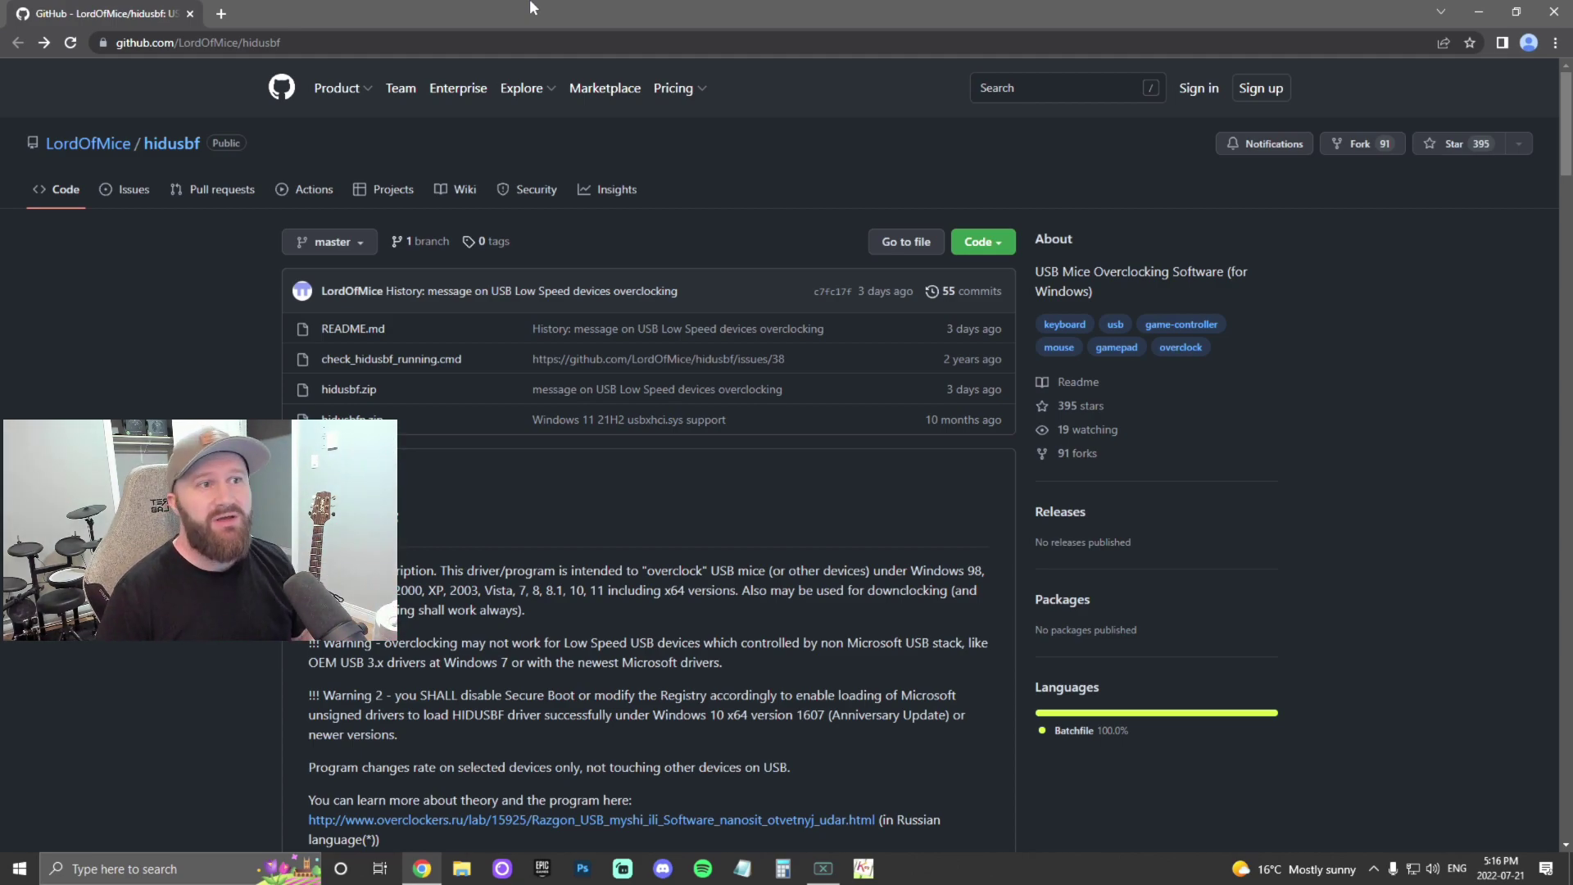
# Download the 366 KB hidusbf.zip archive from its file page in the hidusbf repository
pyautogui.scroll(-1, 680, 136)
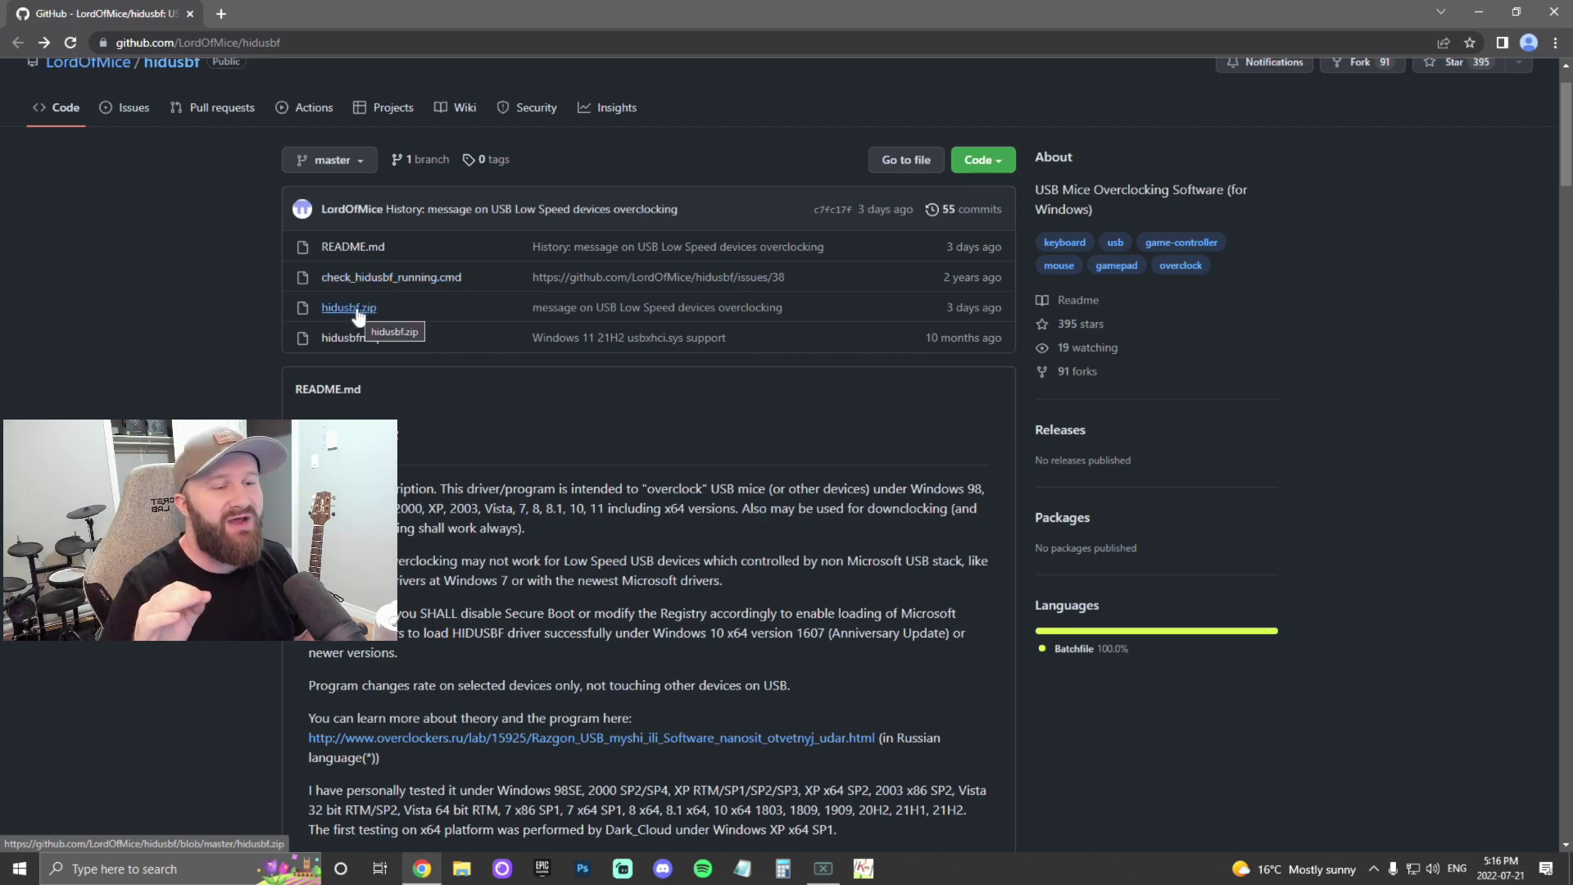
pyautogui.click(406, 306)
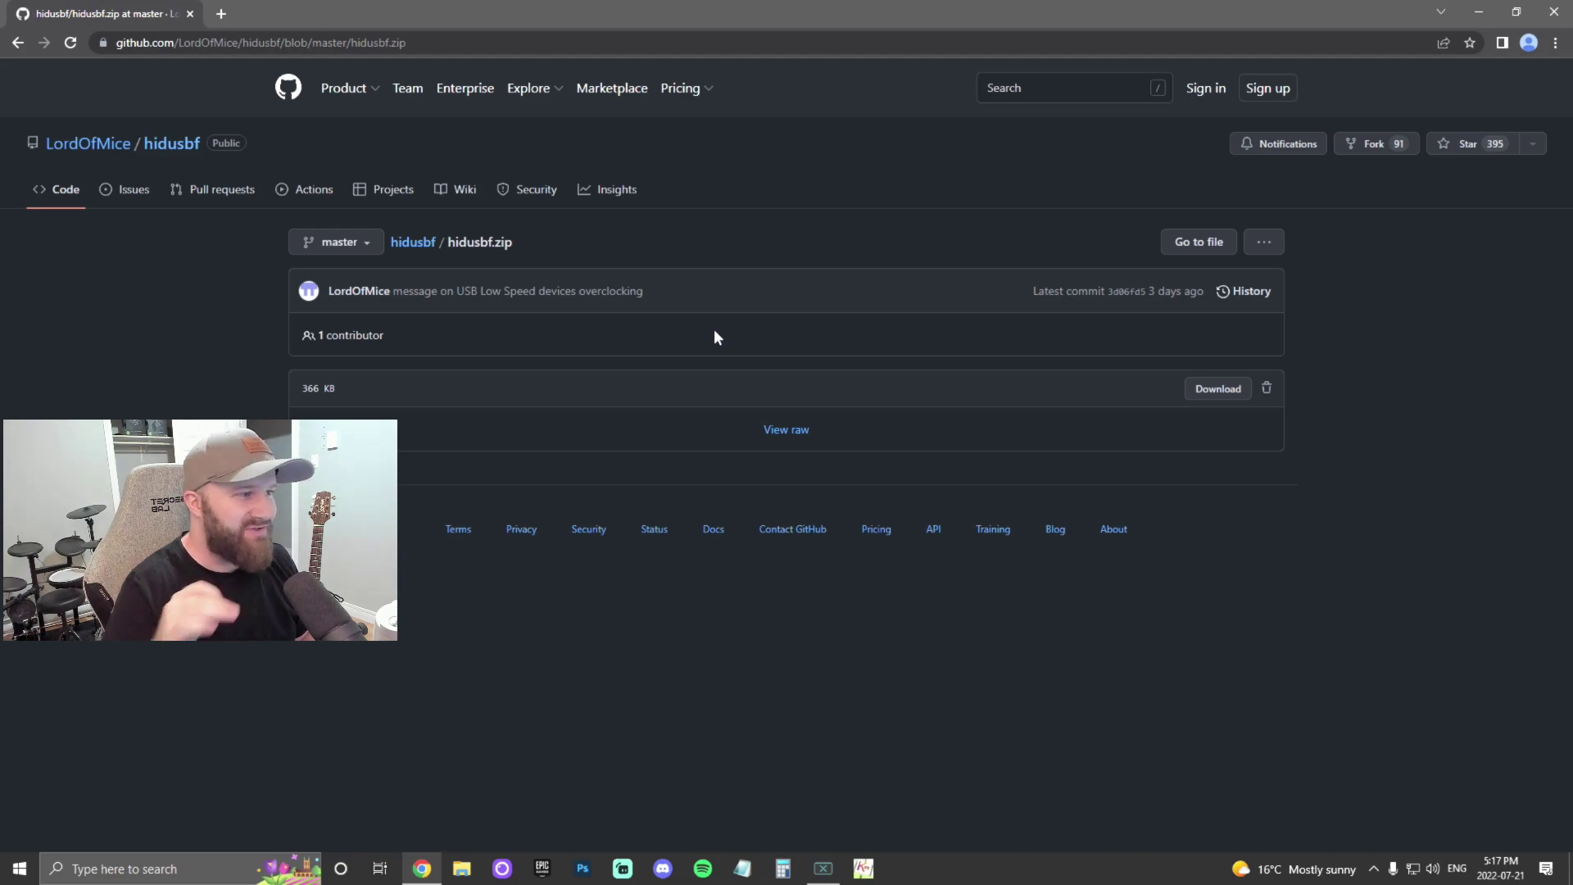
pyautogui.click(1230, 395)
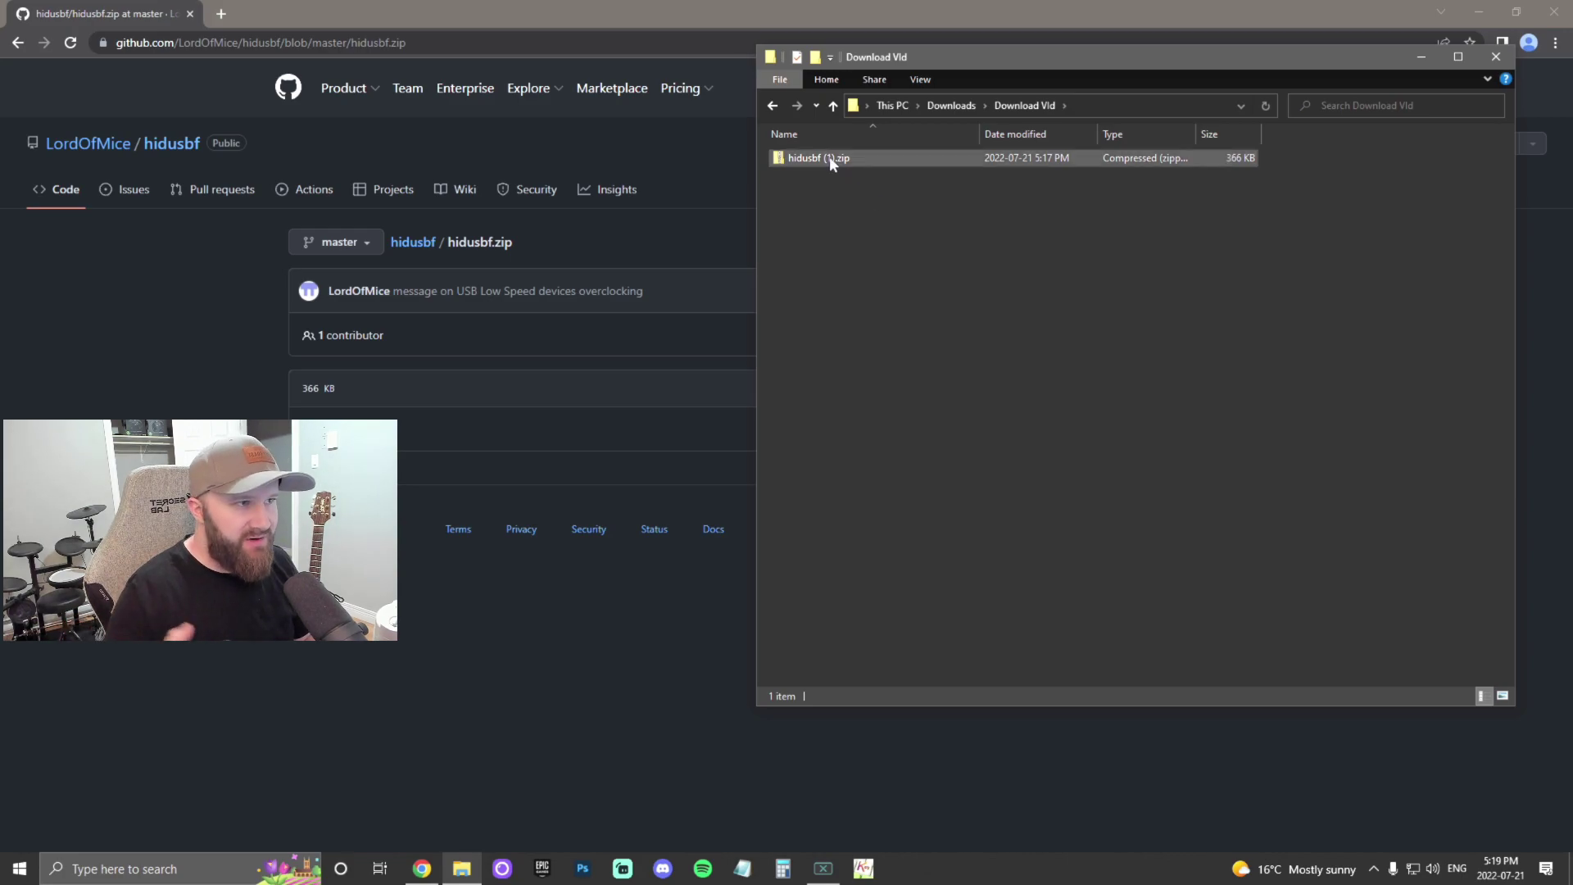
# Extract hidusbf (1).zip into the suggested hidusbf (1) folder, which holds DRIVER and SweetLow.CER
pyautogui.rightClick(830, 158)
pyautogui.click(871, 212)
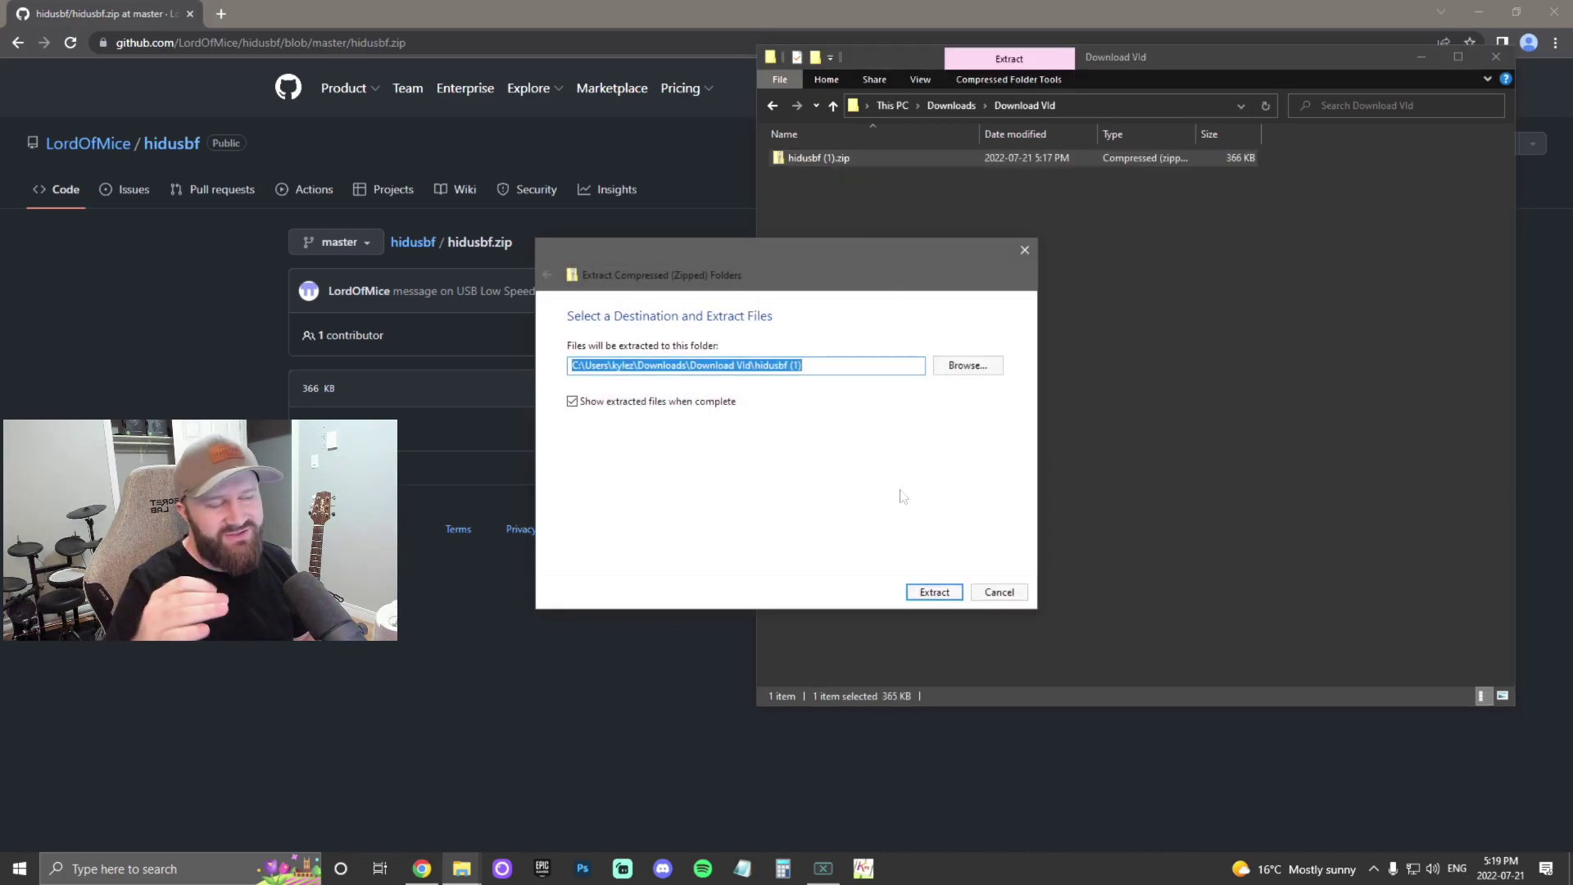
pyautogui.click(934, 591)
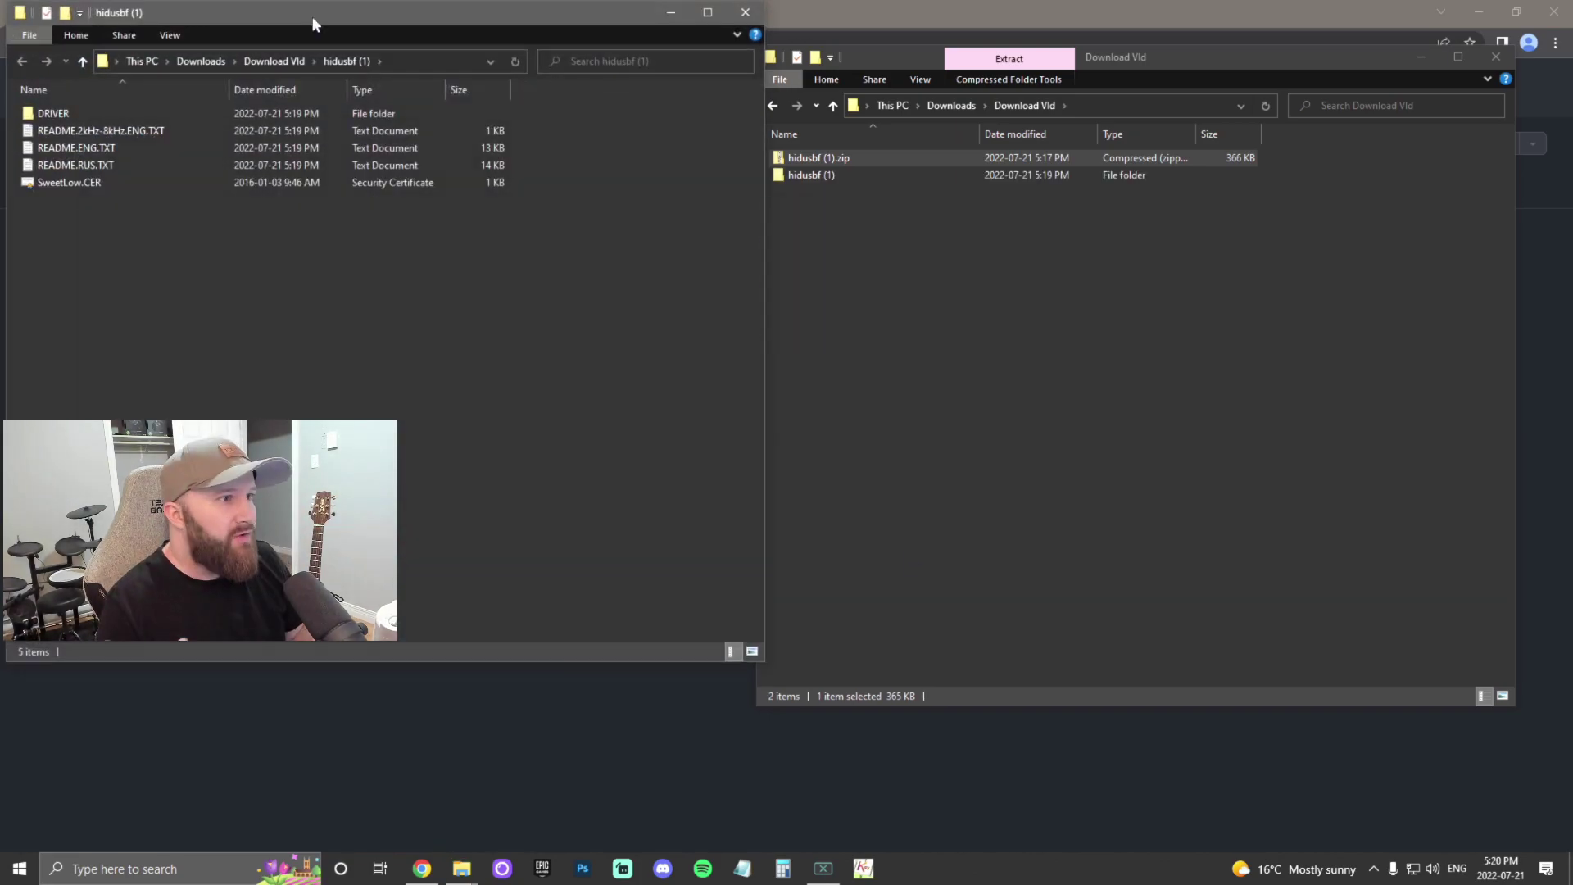
pyautogui.moveTo(312, 23); pyautogui.dragTo(1005, 100)
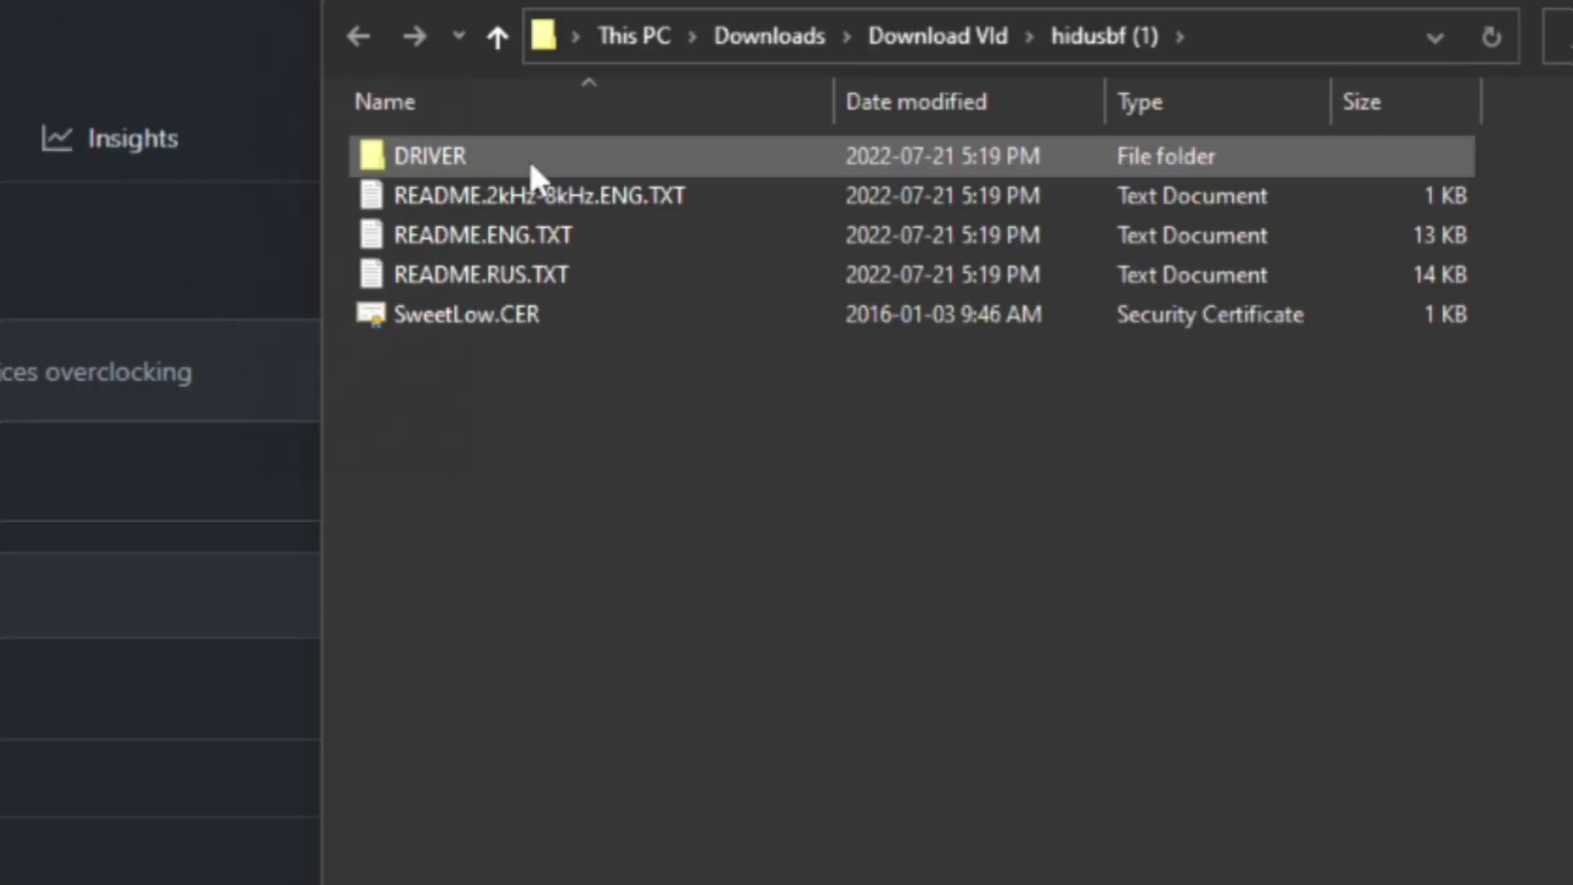
# Launch DRIVER\Setup.exe, choosing More info and Run anyway past the SmartScreen warning
pyautogui.doubleClick(789, 199)
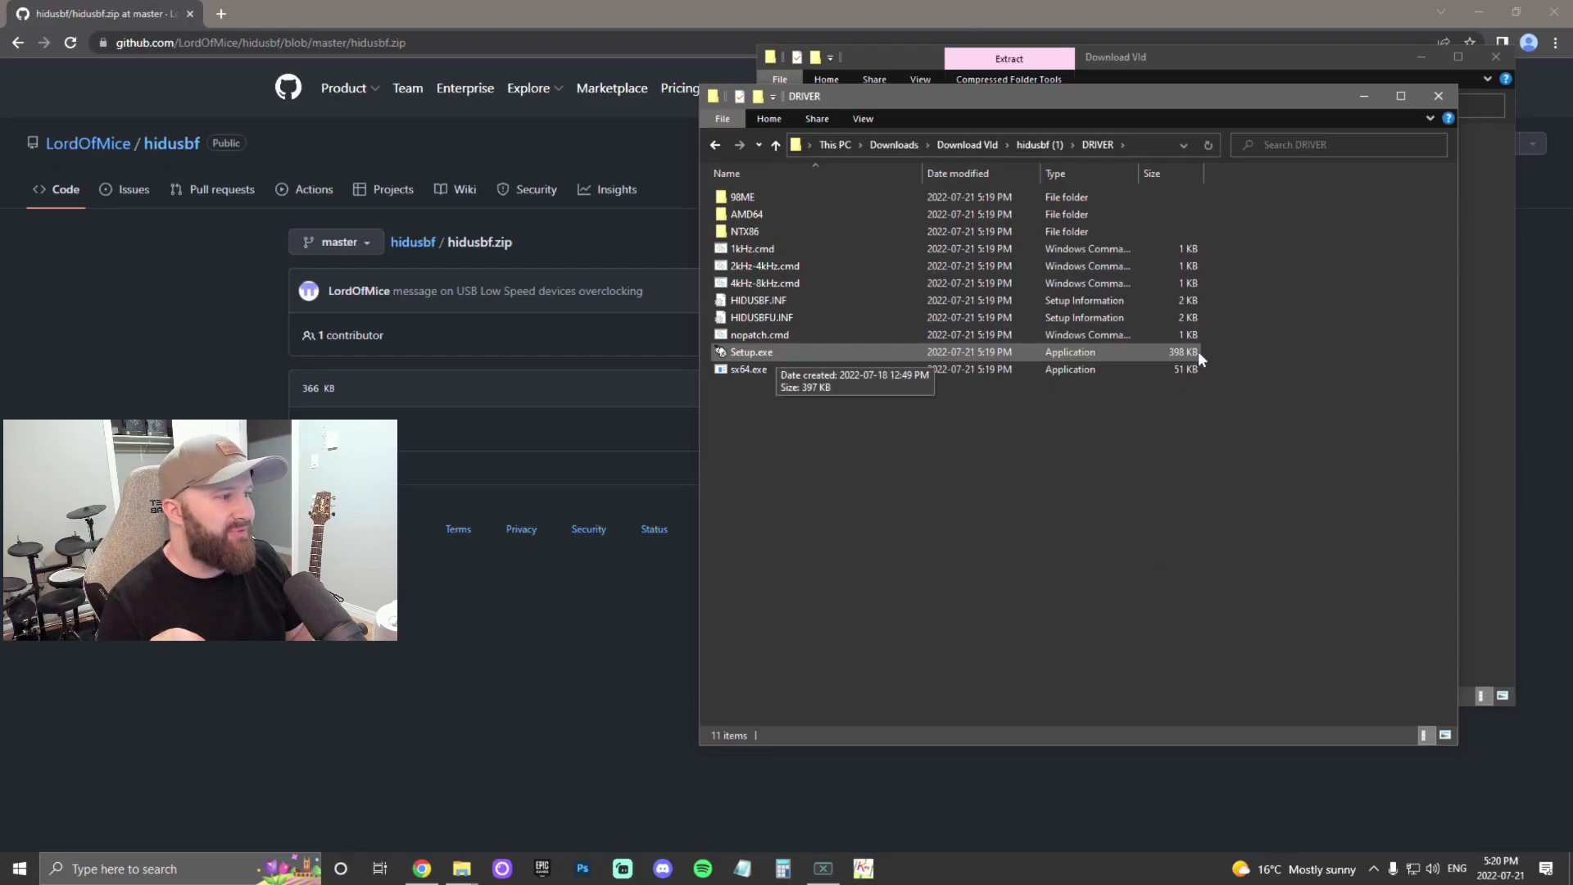
pyautogui.click(750, 352)
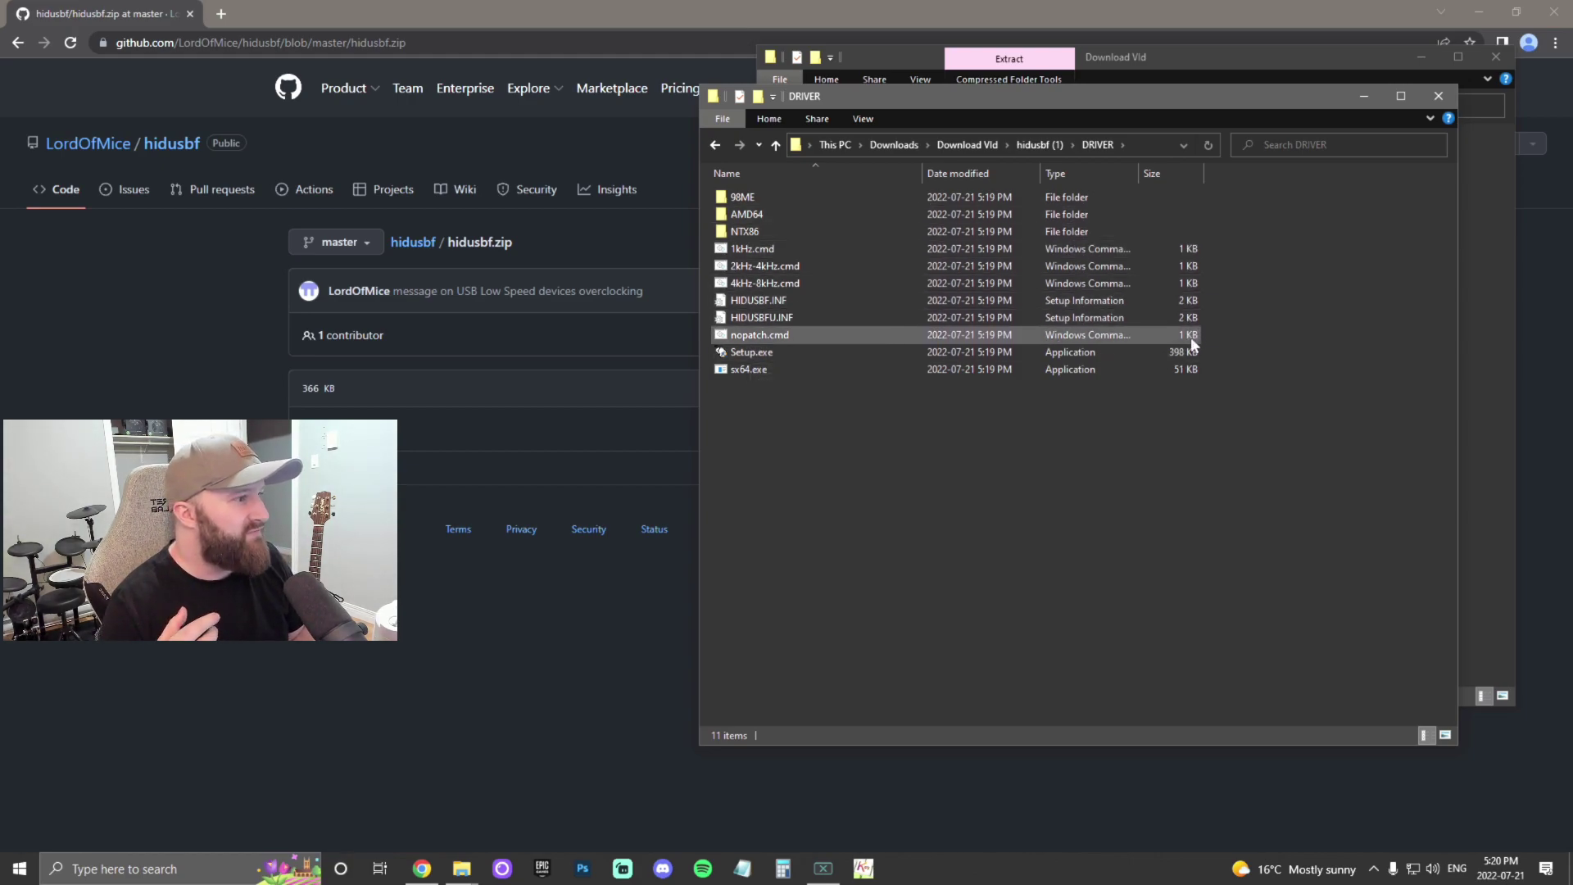
pyautogui.doubleClick(780, 352)
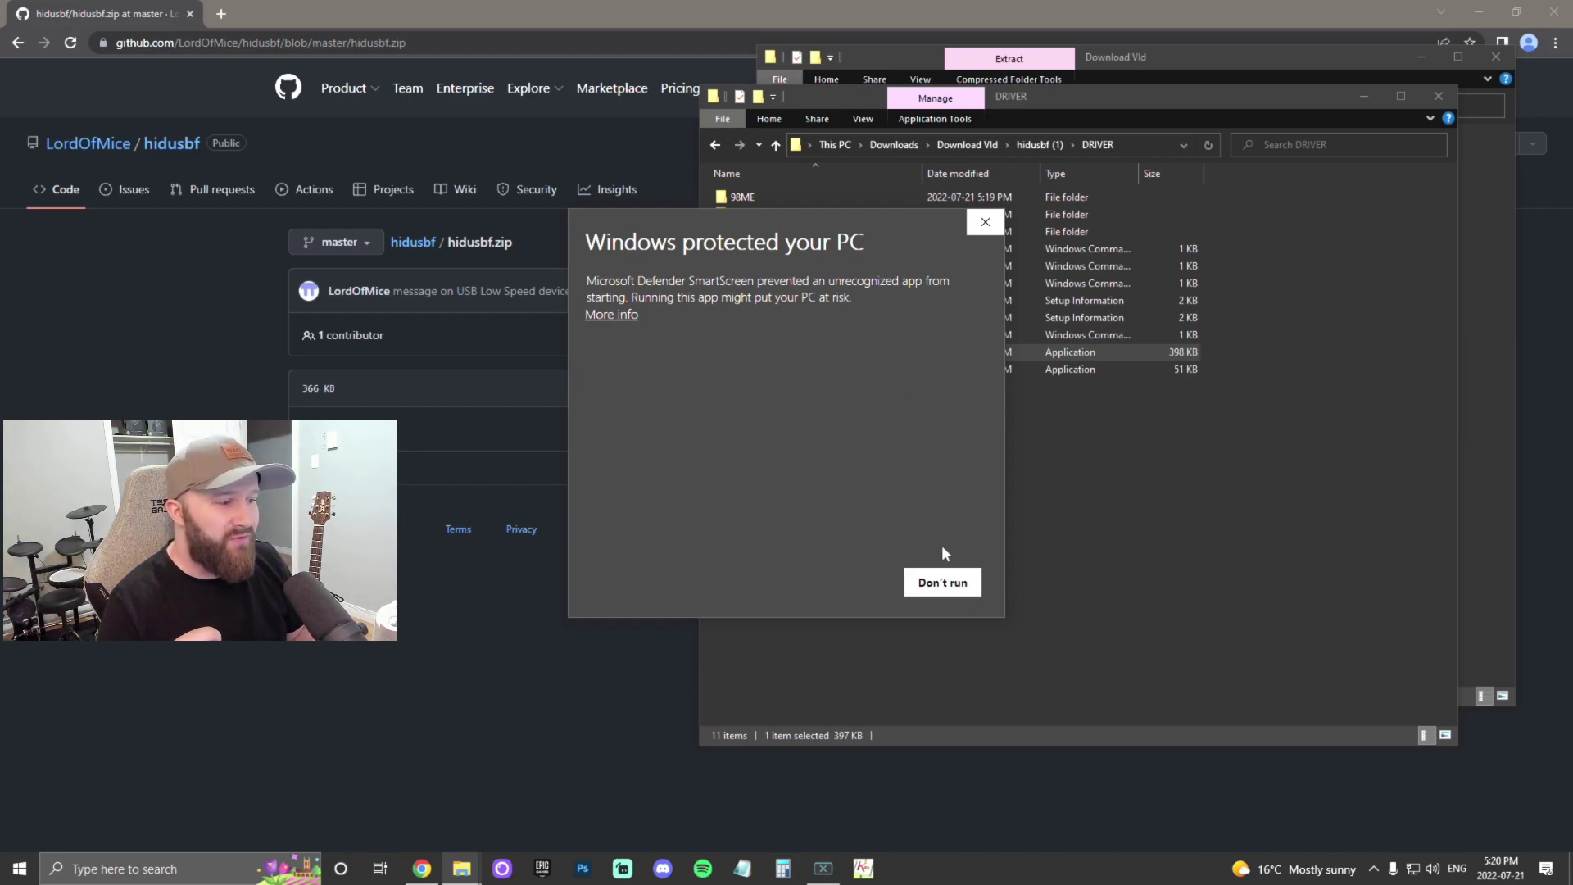
pyautogui.click(619, 318)
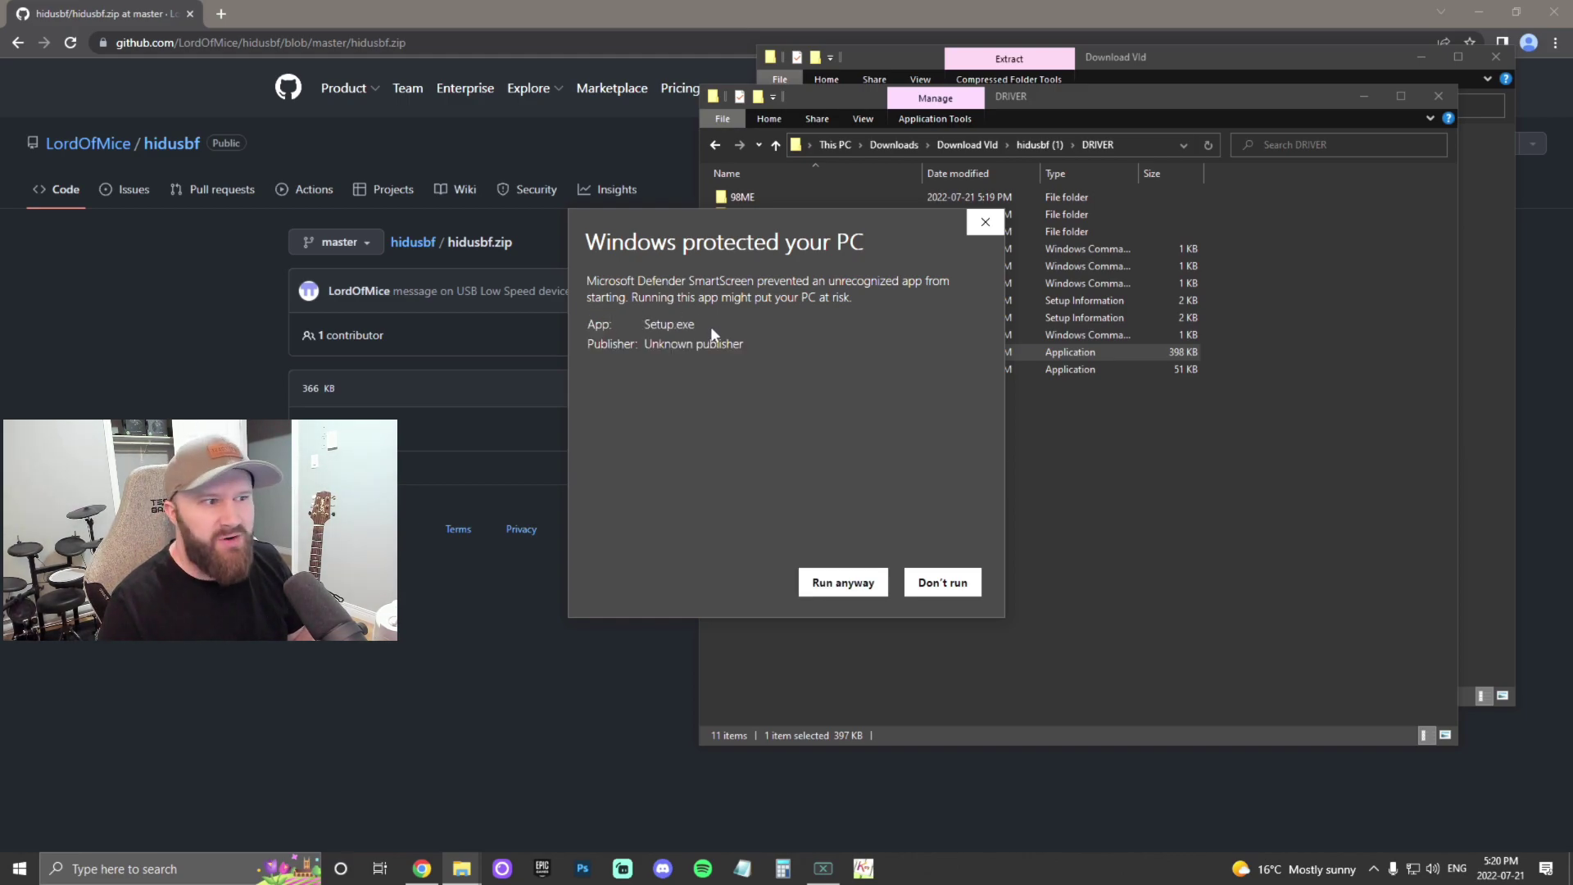
pyautogui.click(856, 587)
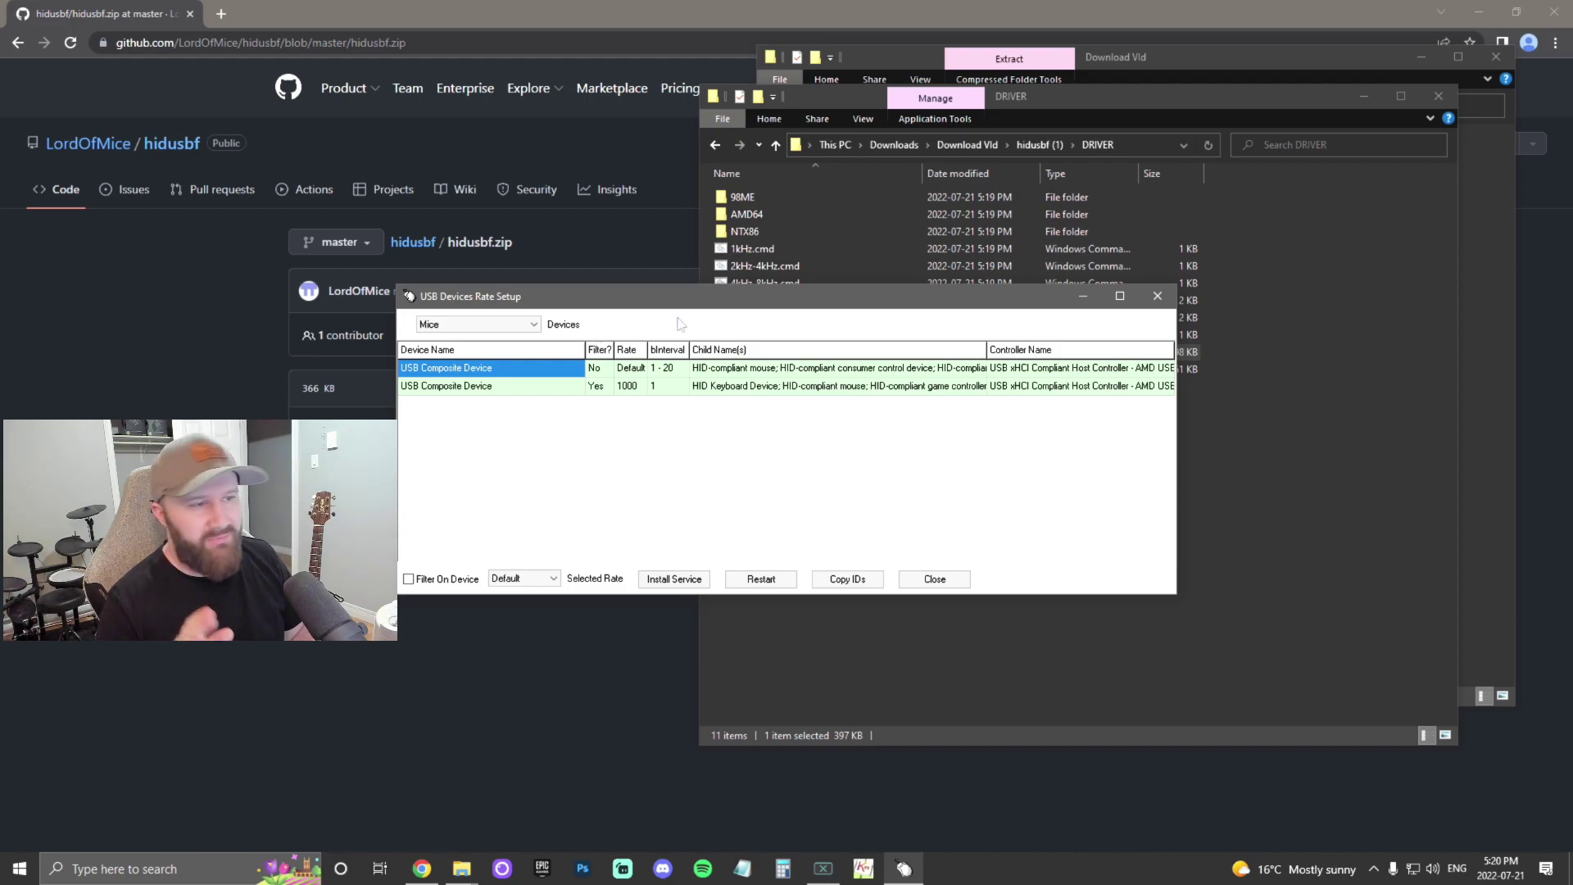
# Change the device list filter from Mice to All so the Xbox Gaming Device is listed
pyautogui.moveTo(687, 306); pyautogui.dragTo(763, 298)
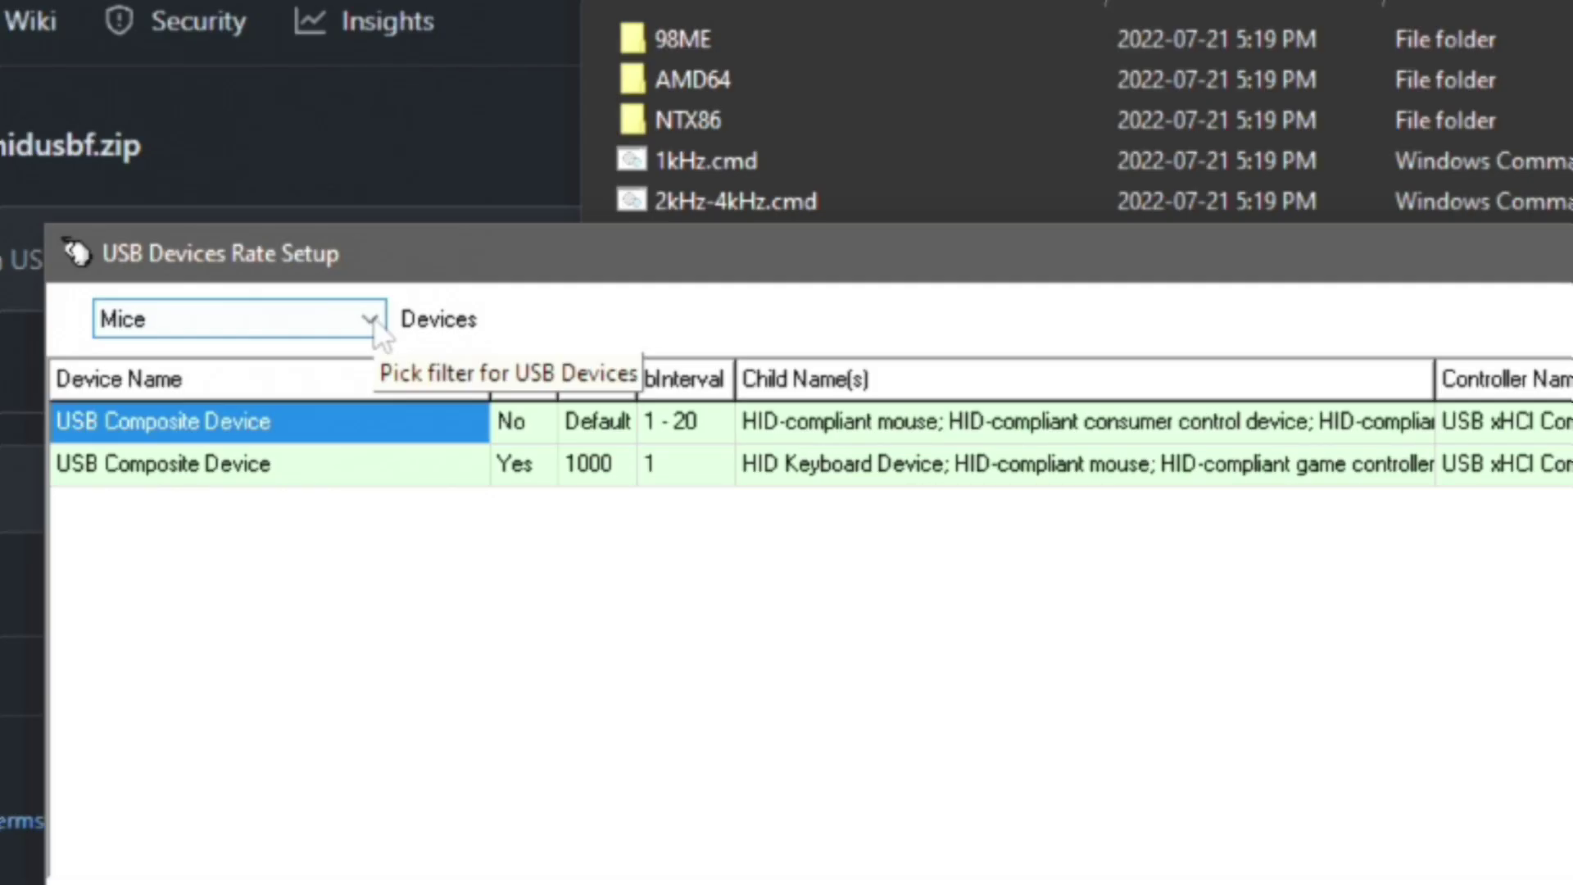
pyautogui.click(610, 317)
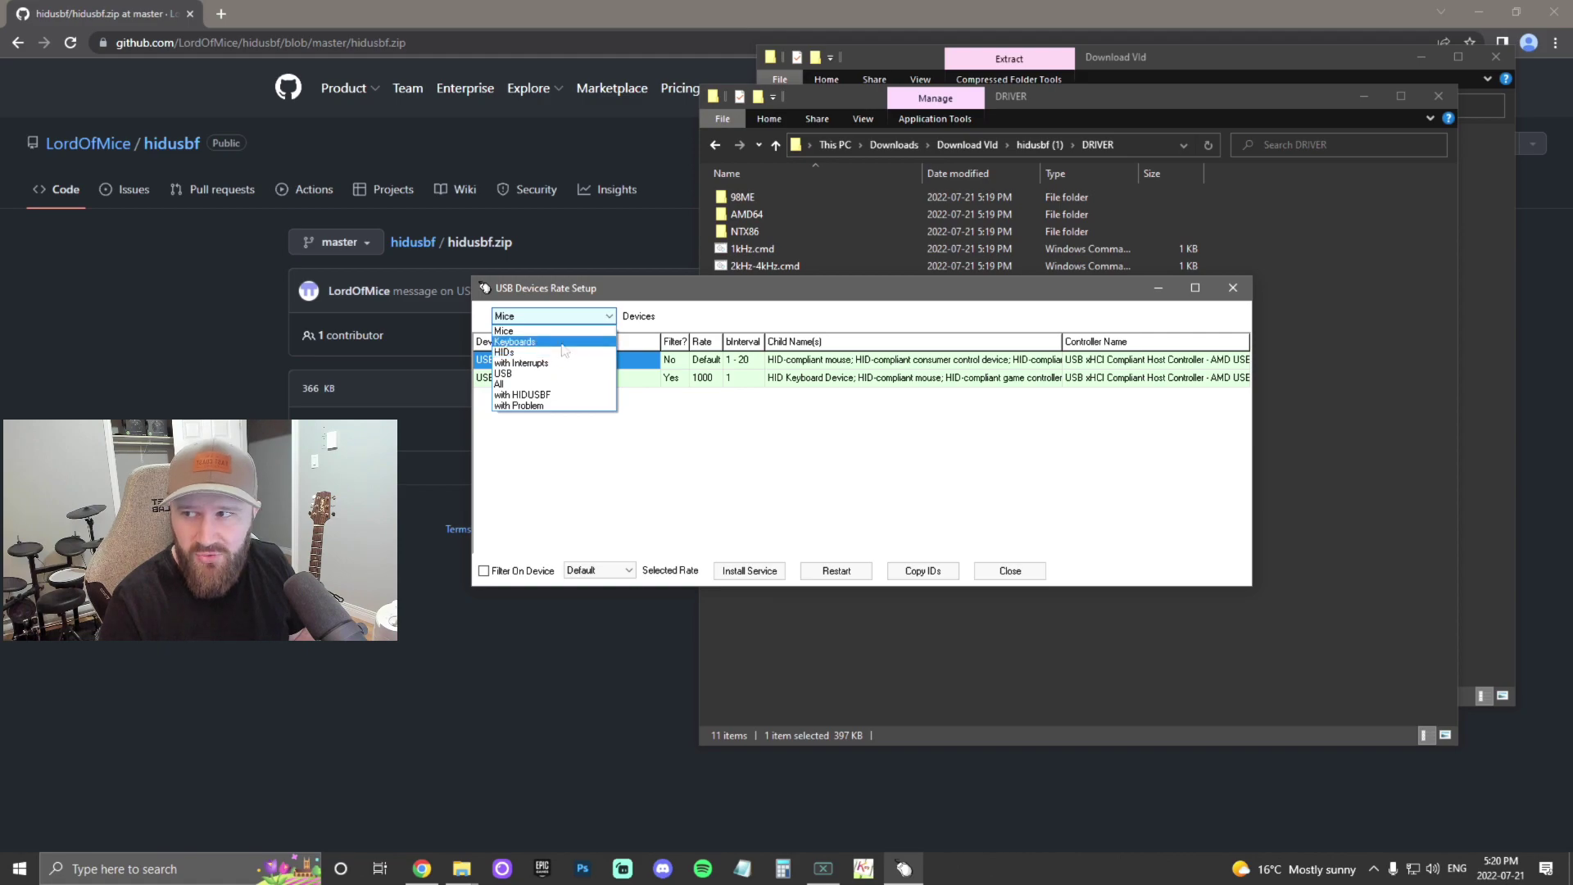
pyautogui.click(519, 385)
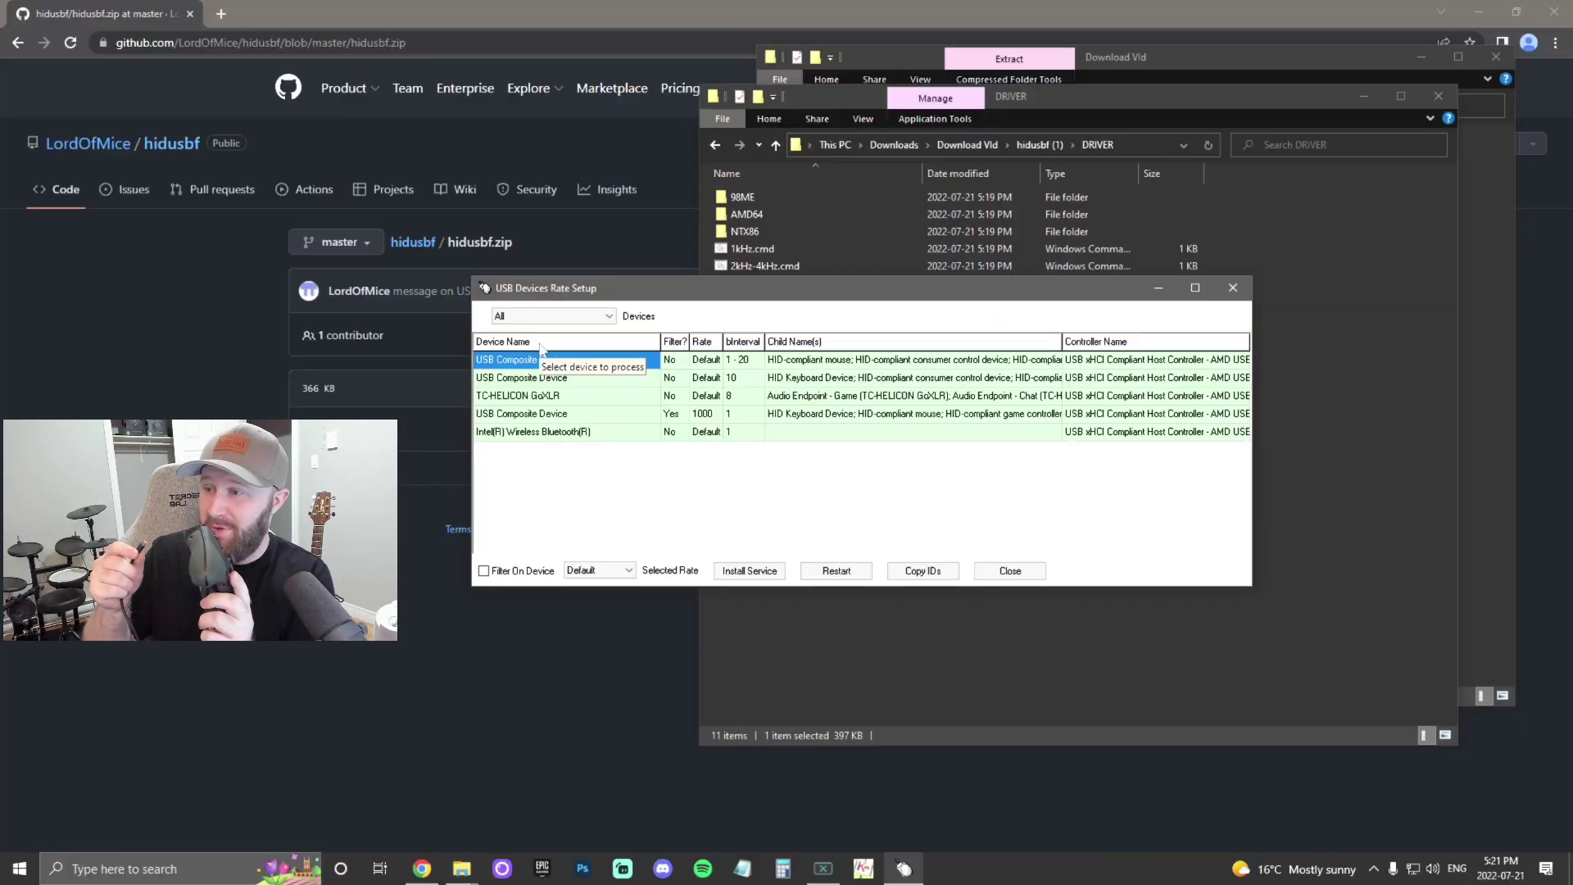
pyautogui.moveTo(809, 289); pyautogui.dragTo(837, 277)
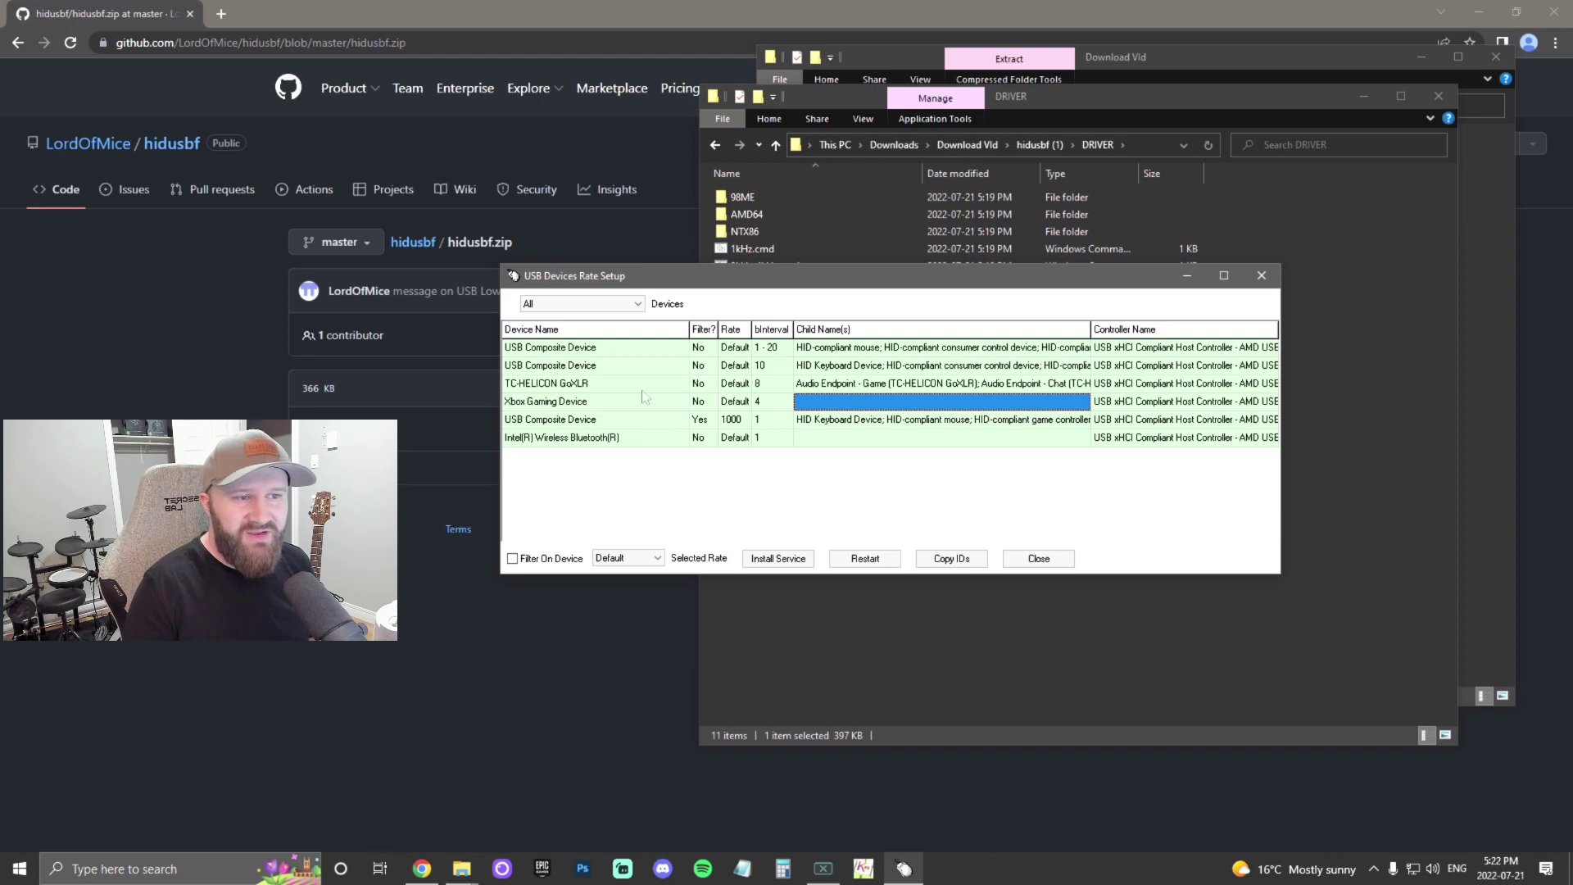
pyautogui.click(605, 402)
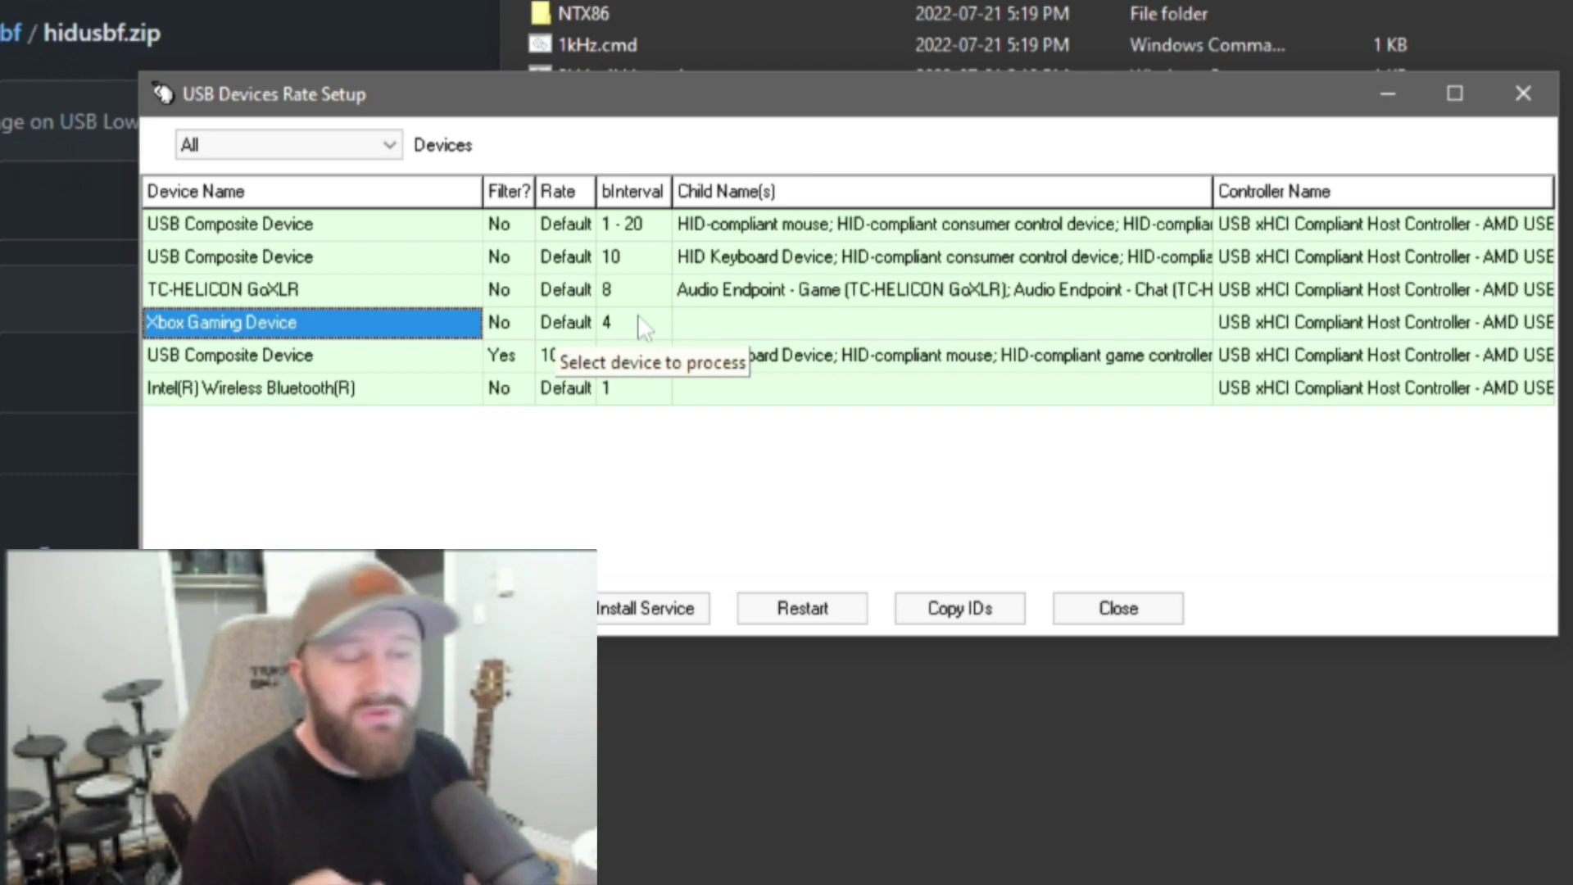
pyautogui.click(638, 320)
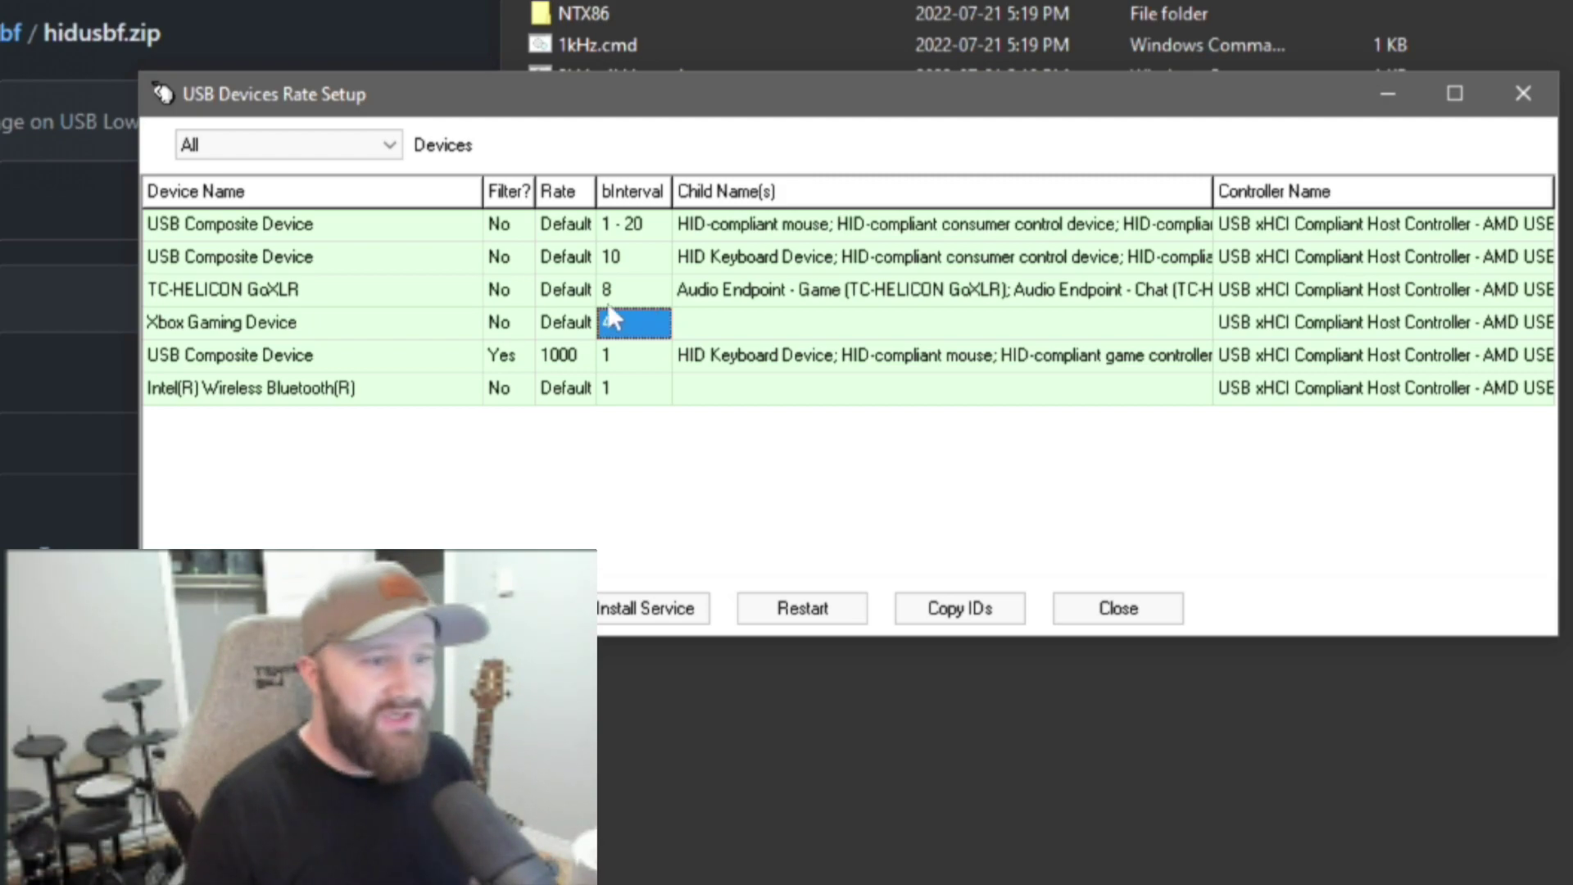
pyautogui.click(365, 323)
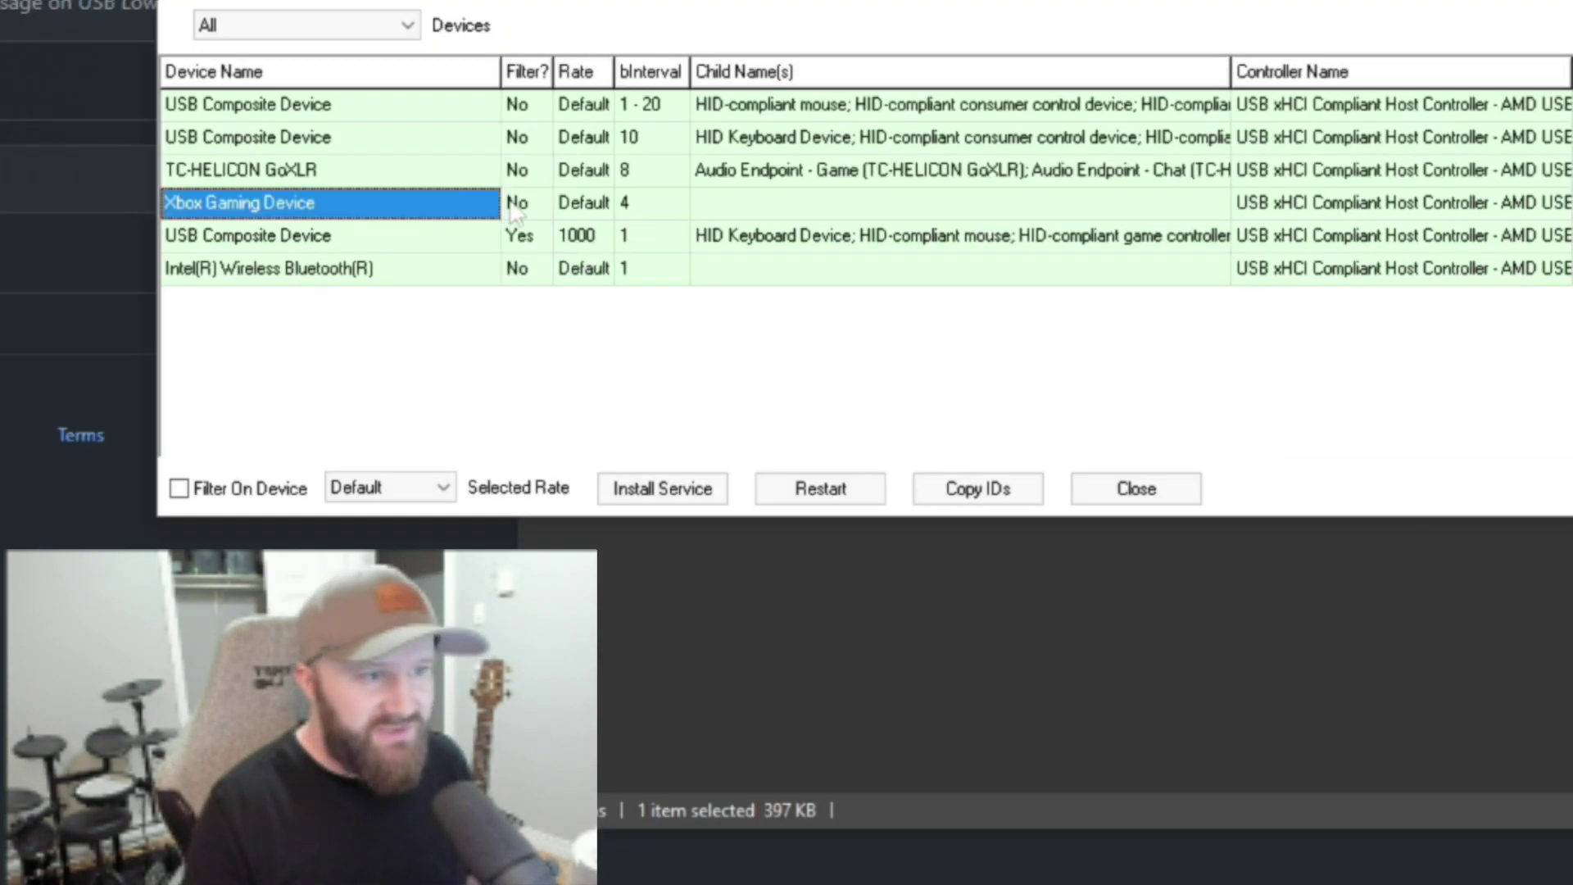
# Filter the Xbox Gaming Device at rate 1000, then install the service and allow HIDUSBF.INF
pyautogui.click(515, 206)
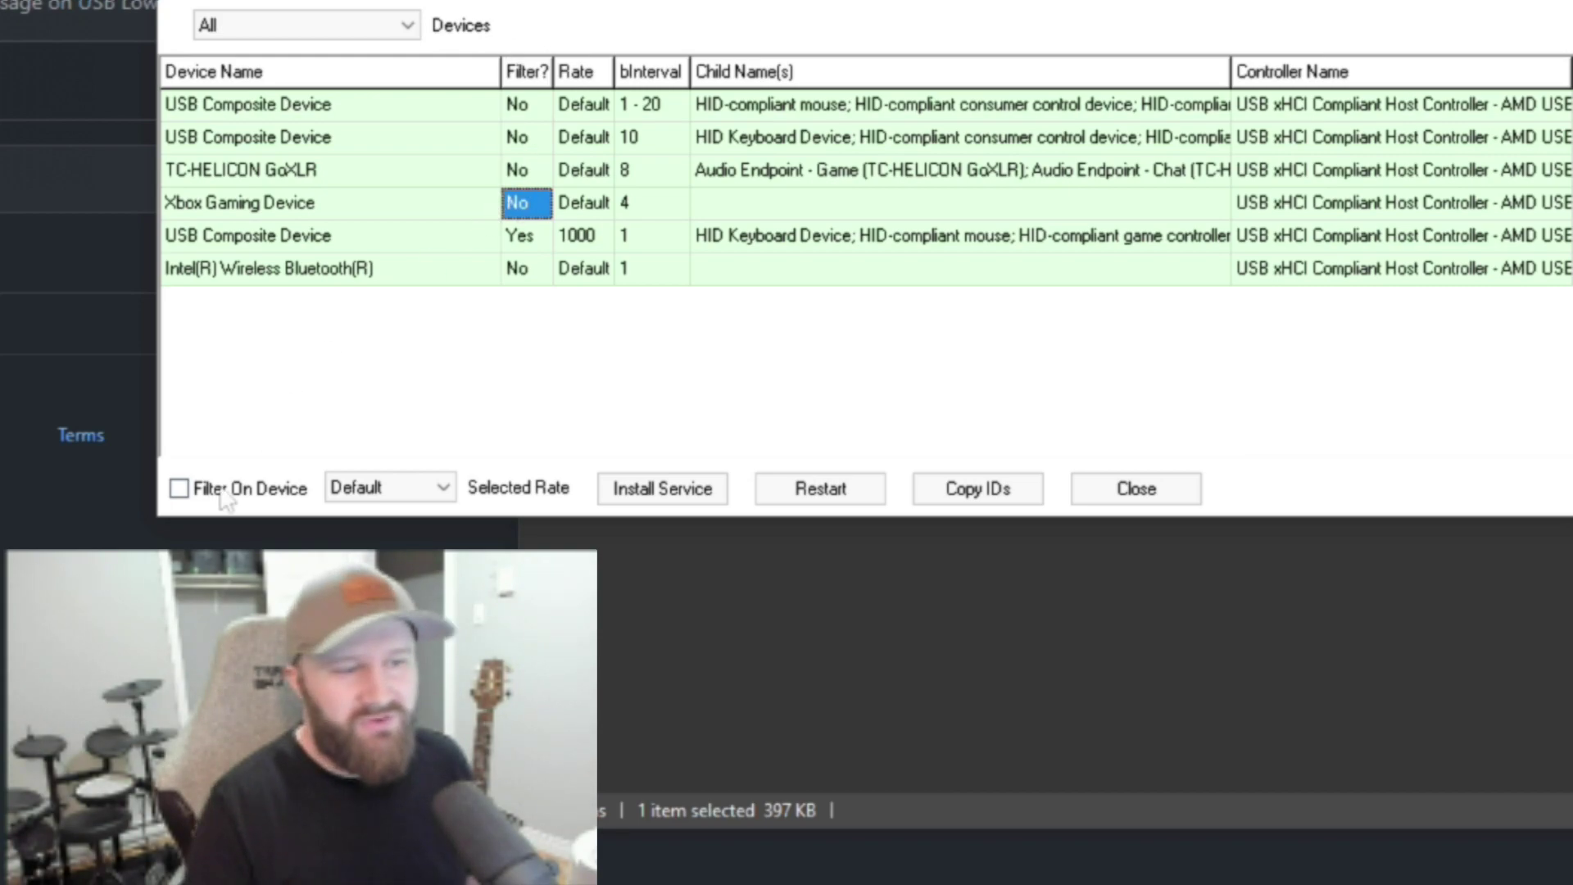
pyautogui.click(180, 490)
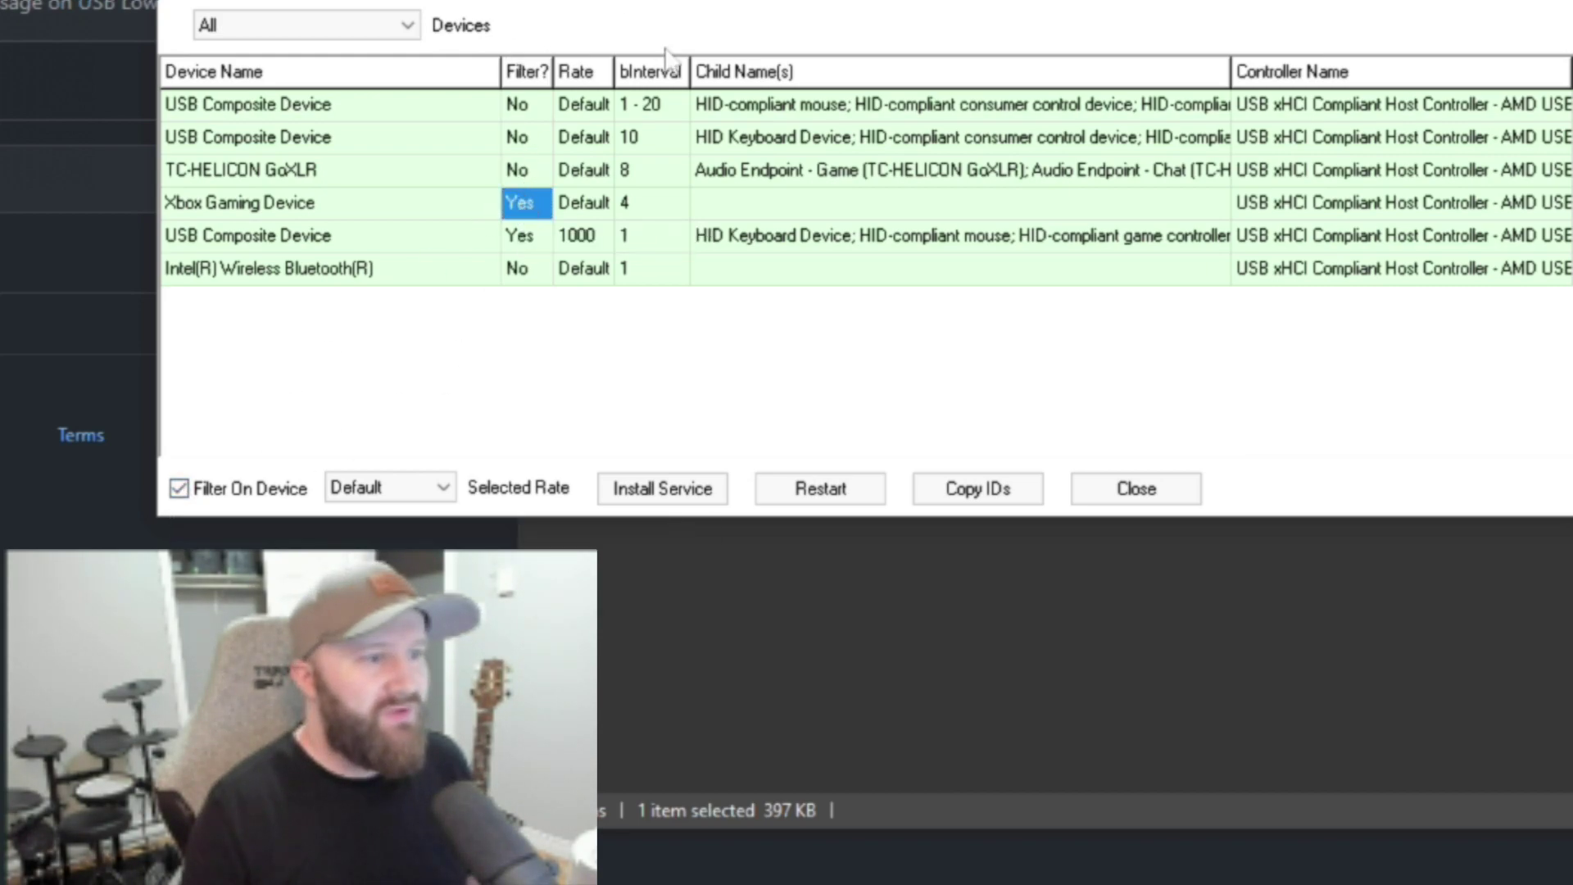
pyautogui.click(655, 207)
pyautogui.click(447, 488)
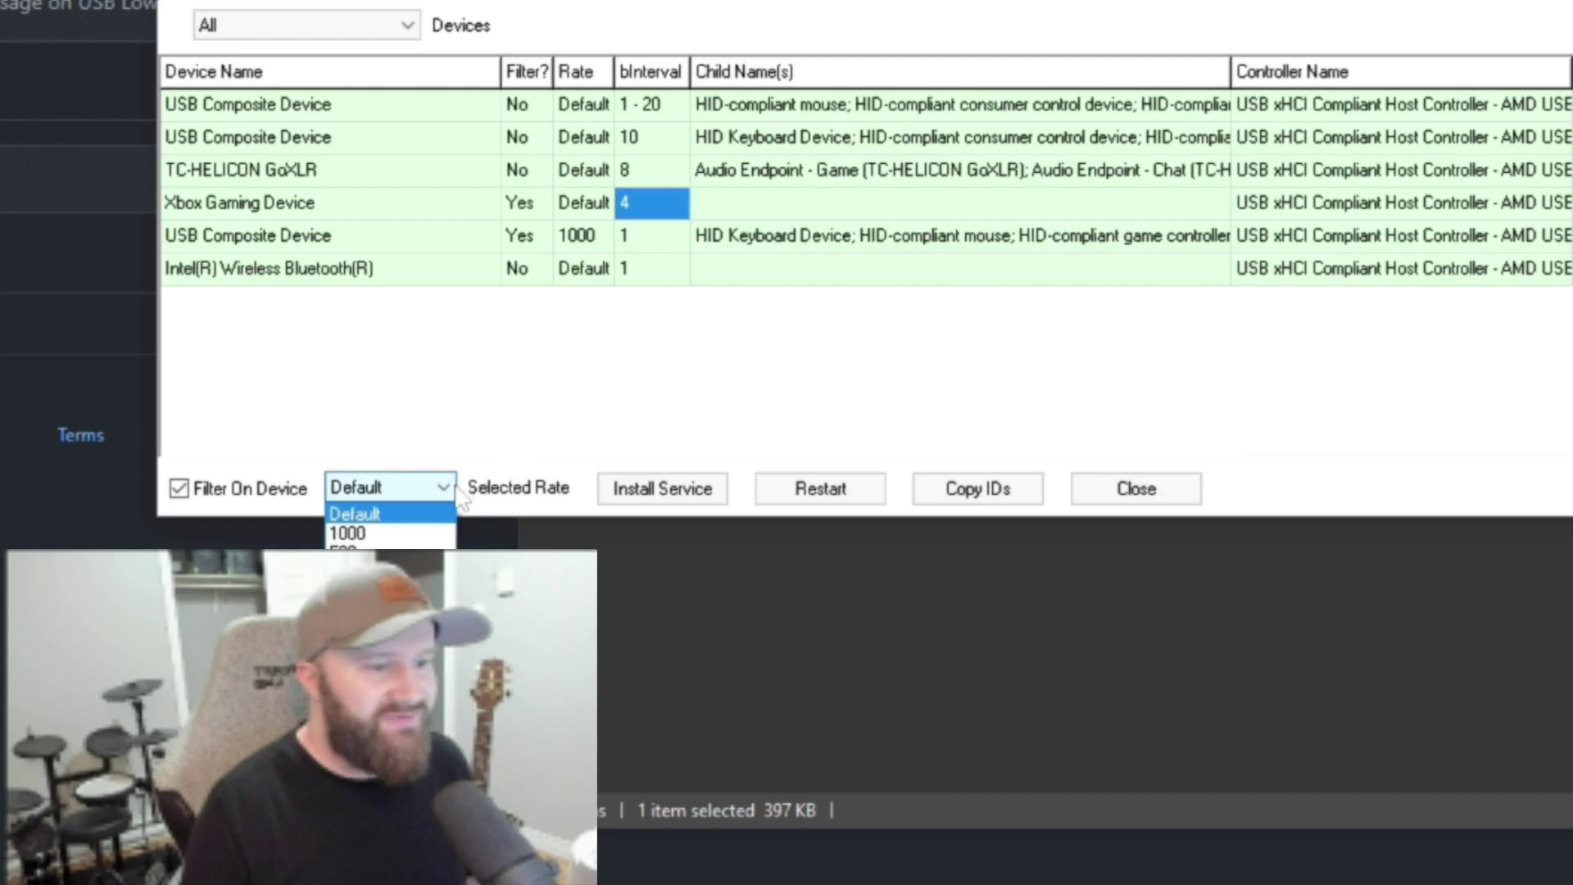
pyautogui.click(418, 533)
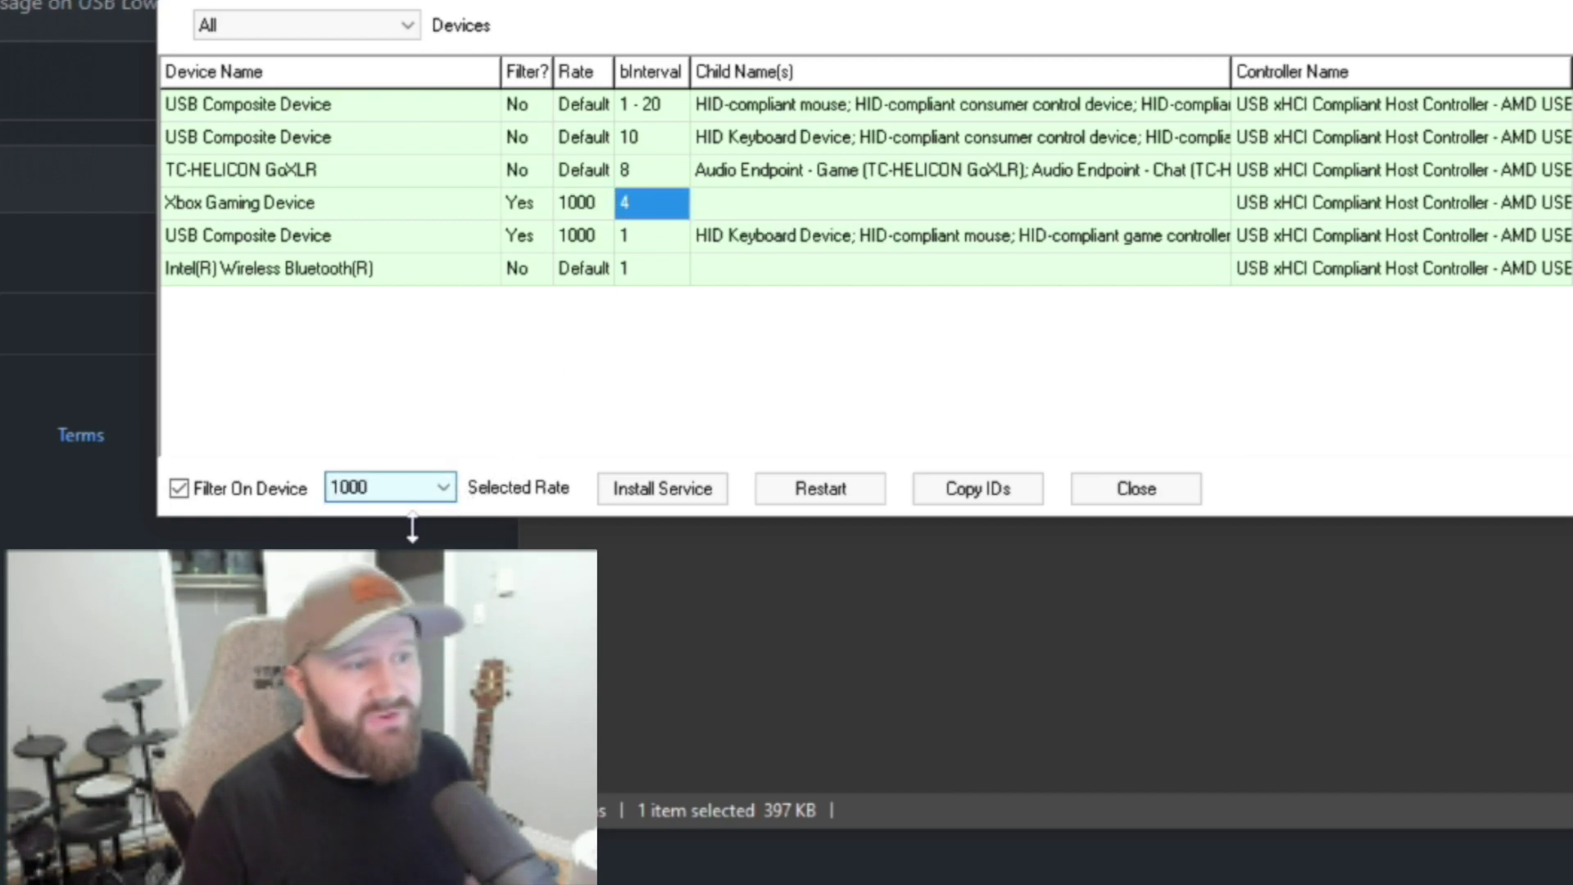
pyautogui.click(638, 491)
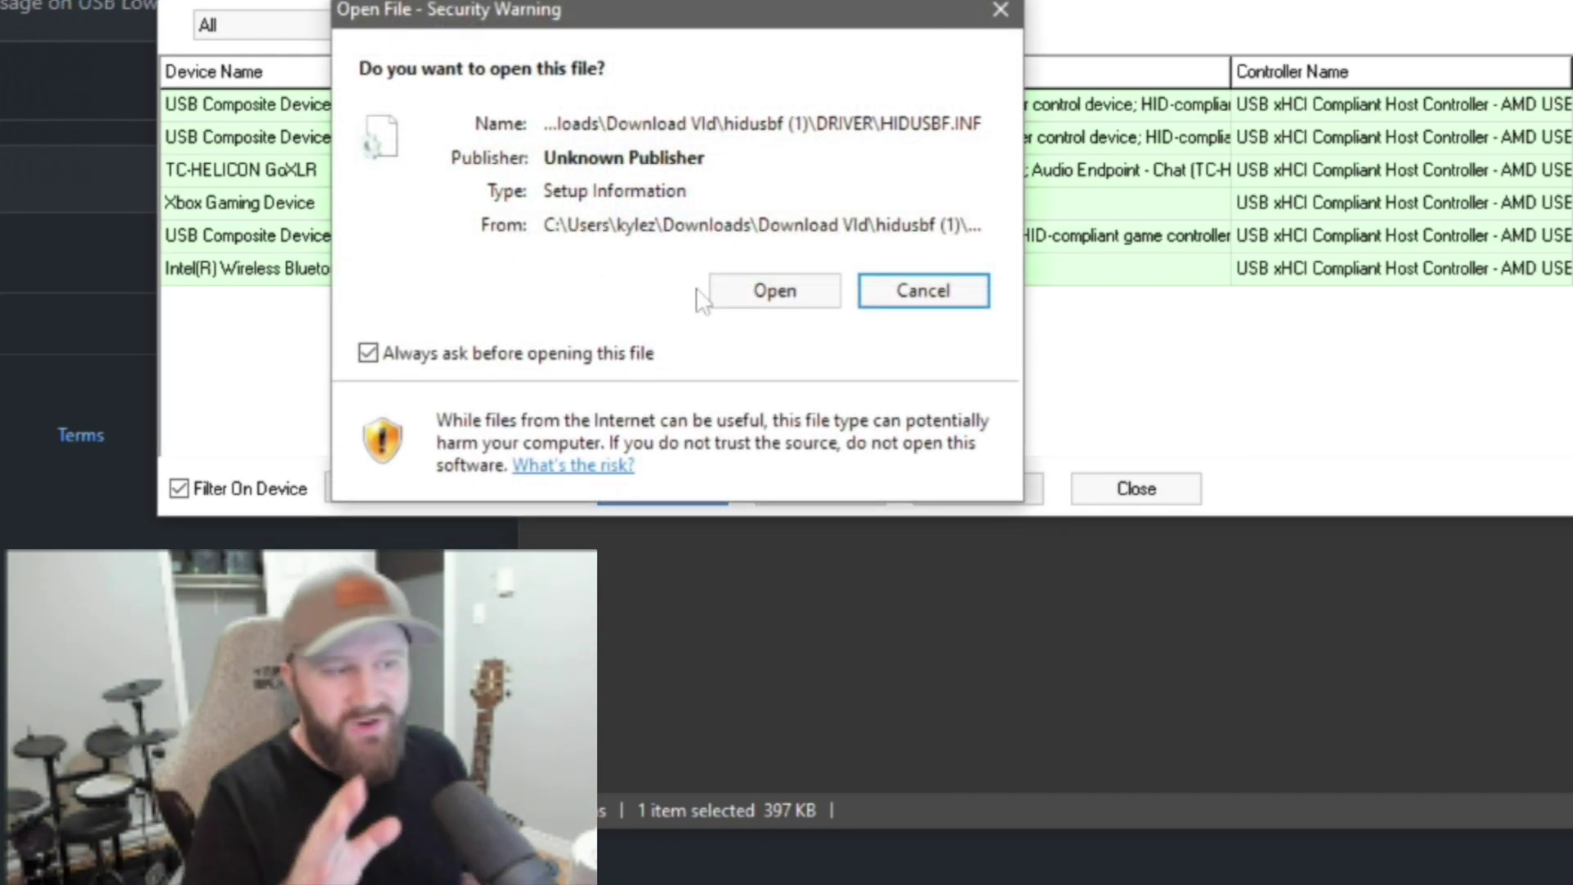
pyautogui.click(770, 294)
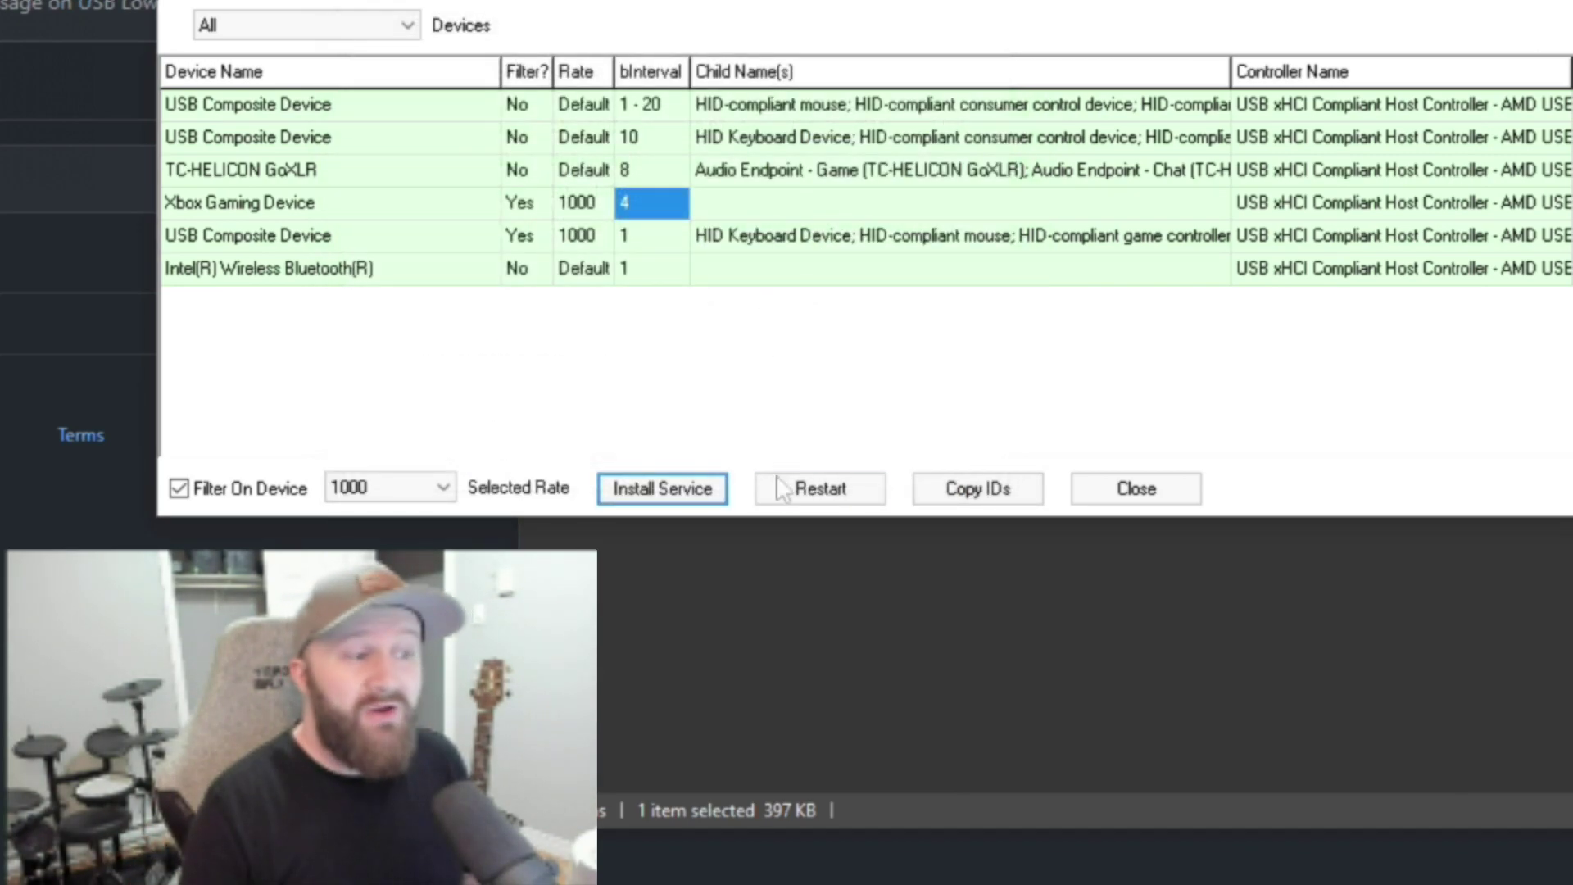
# Restart the Xbox Gaming Device and confirm its row shows Yes, 1000 and bInterval 1
pyautogui.click(787, 495)
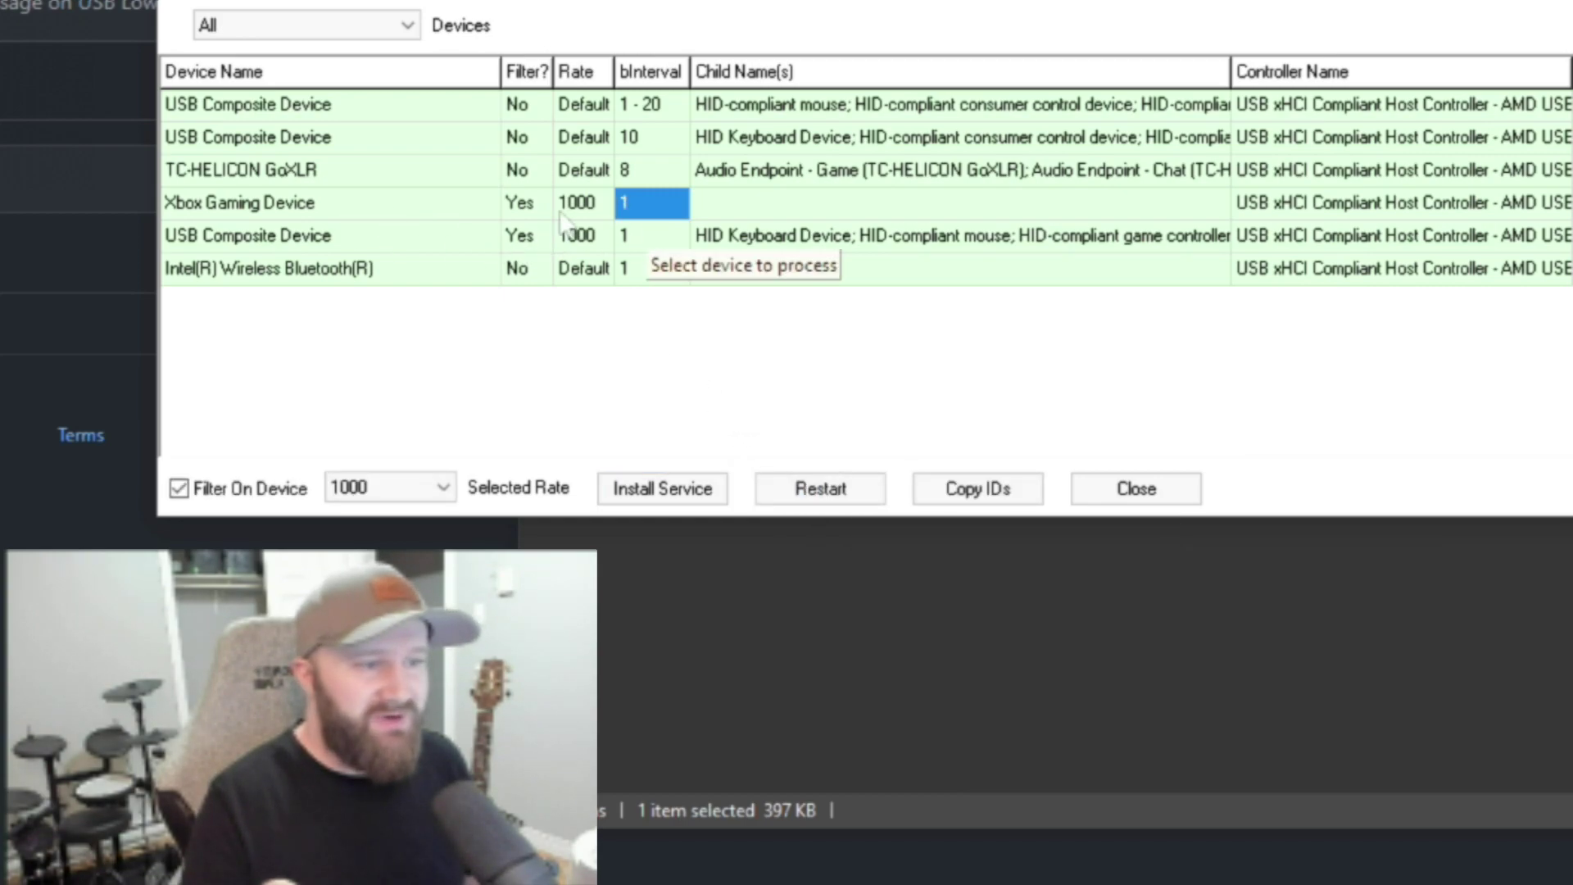
pyautogui.click(516, 206)
pyautogui.click(578, 206)
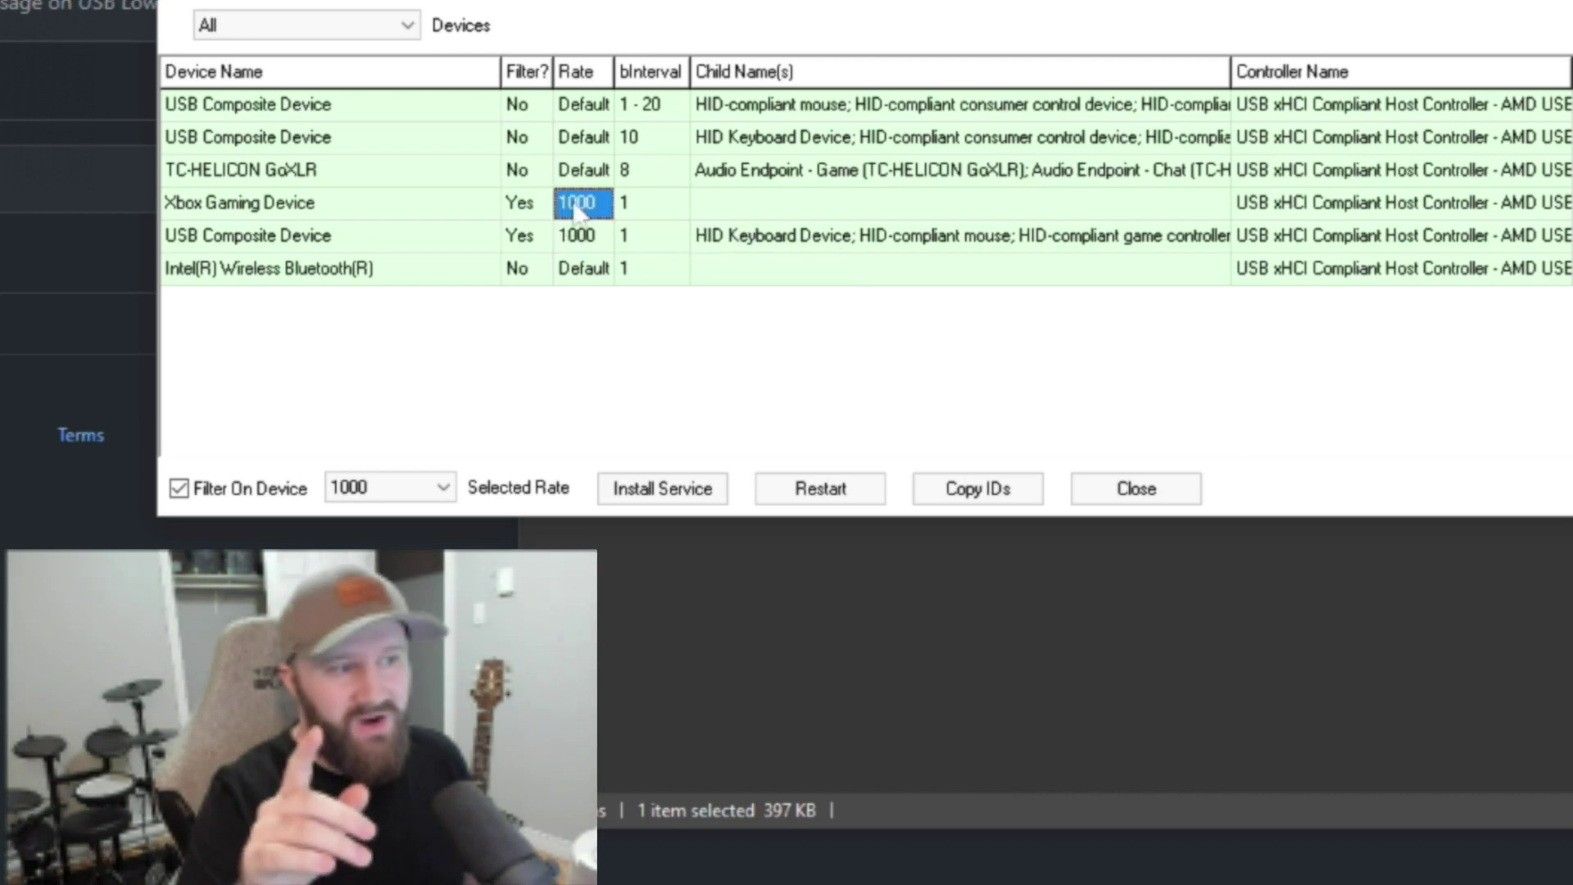
pyautogui.click(639, 206)
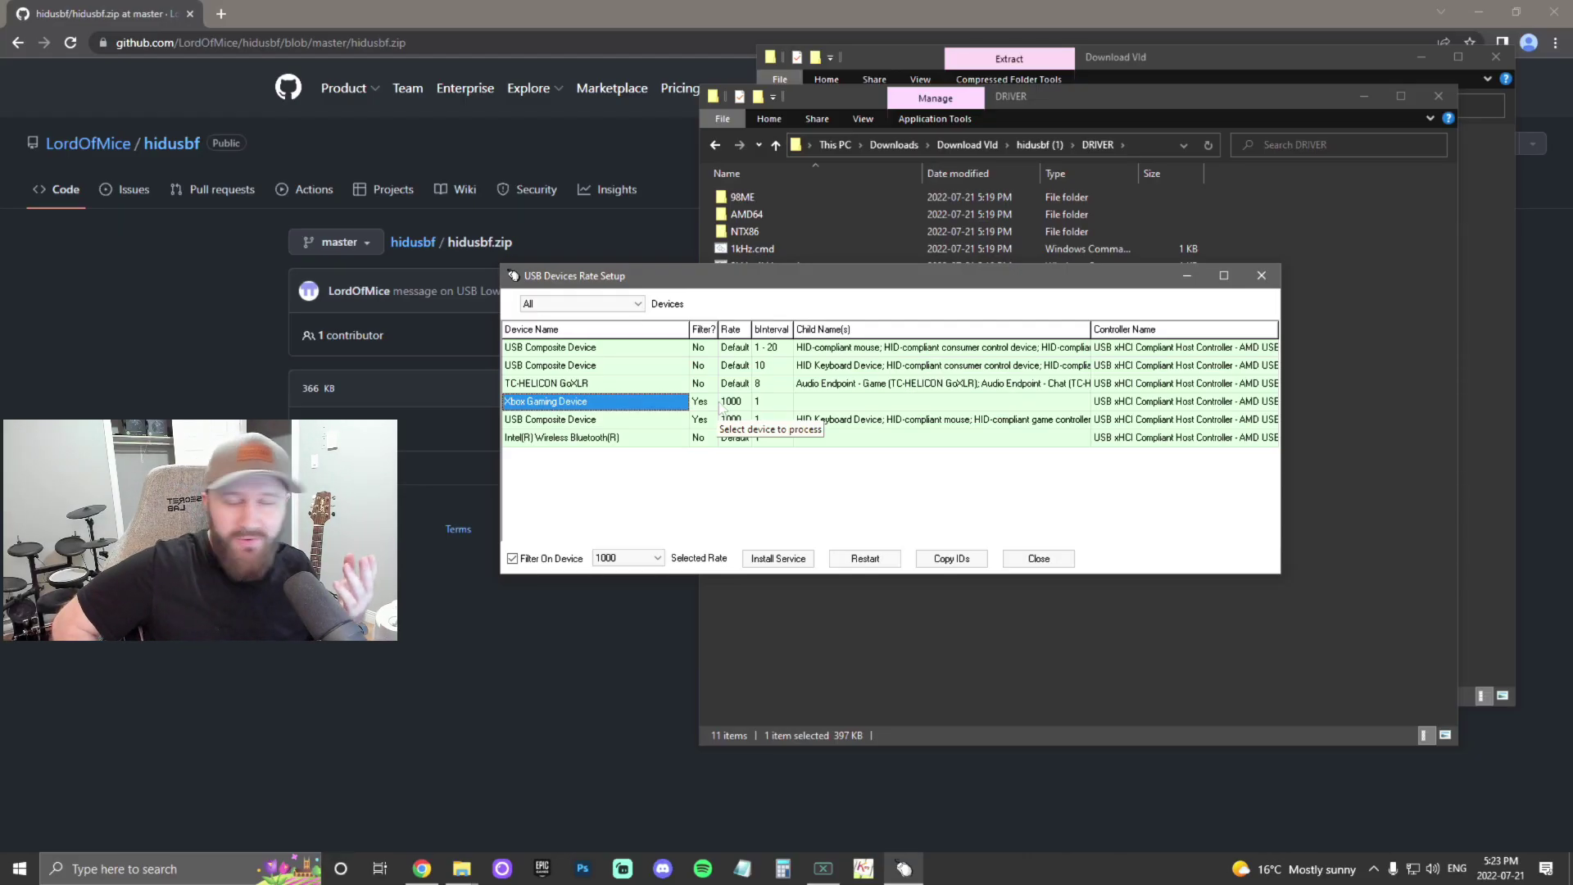
pyautogui.click(651, 425)
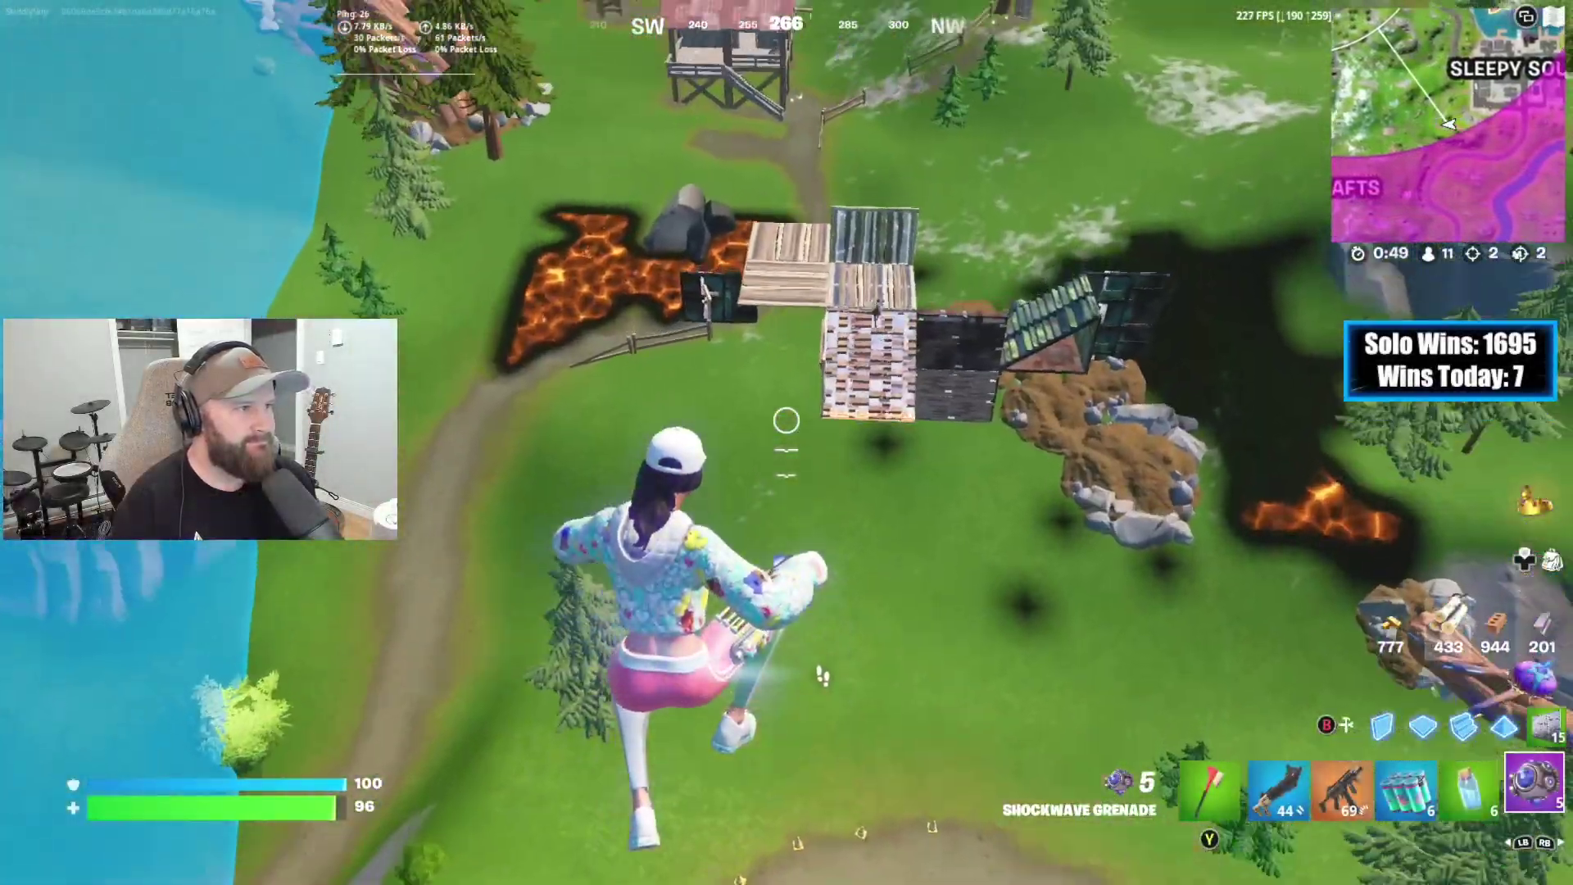
# Equip the Prime Shotgun in place of the Shockwave Grenade using slot key 1
pyautogui.press('1')
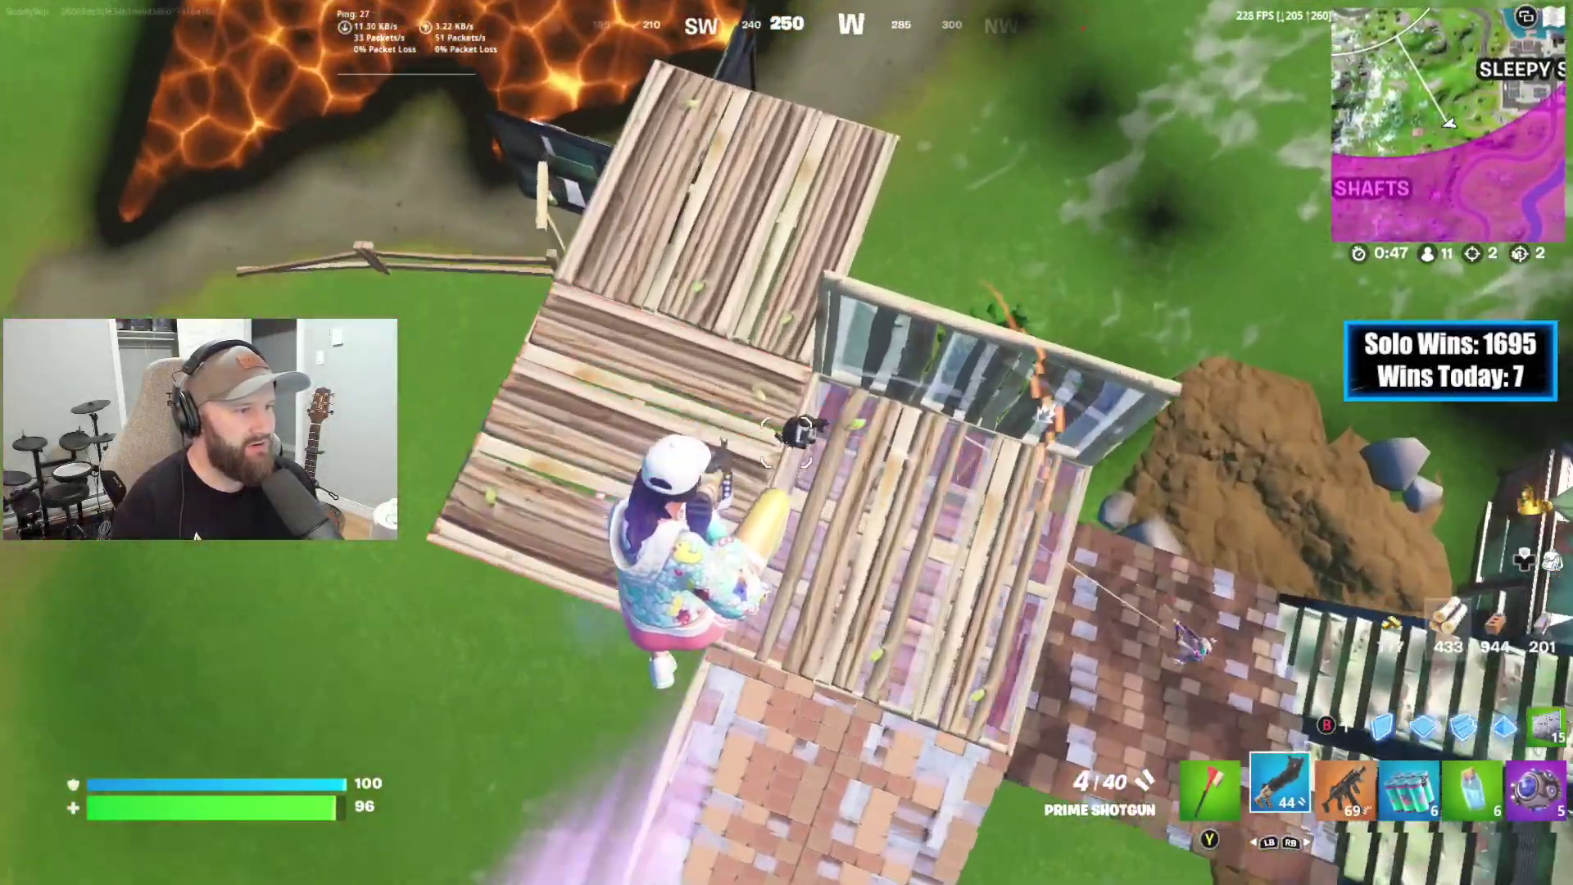